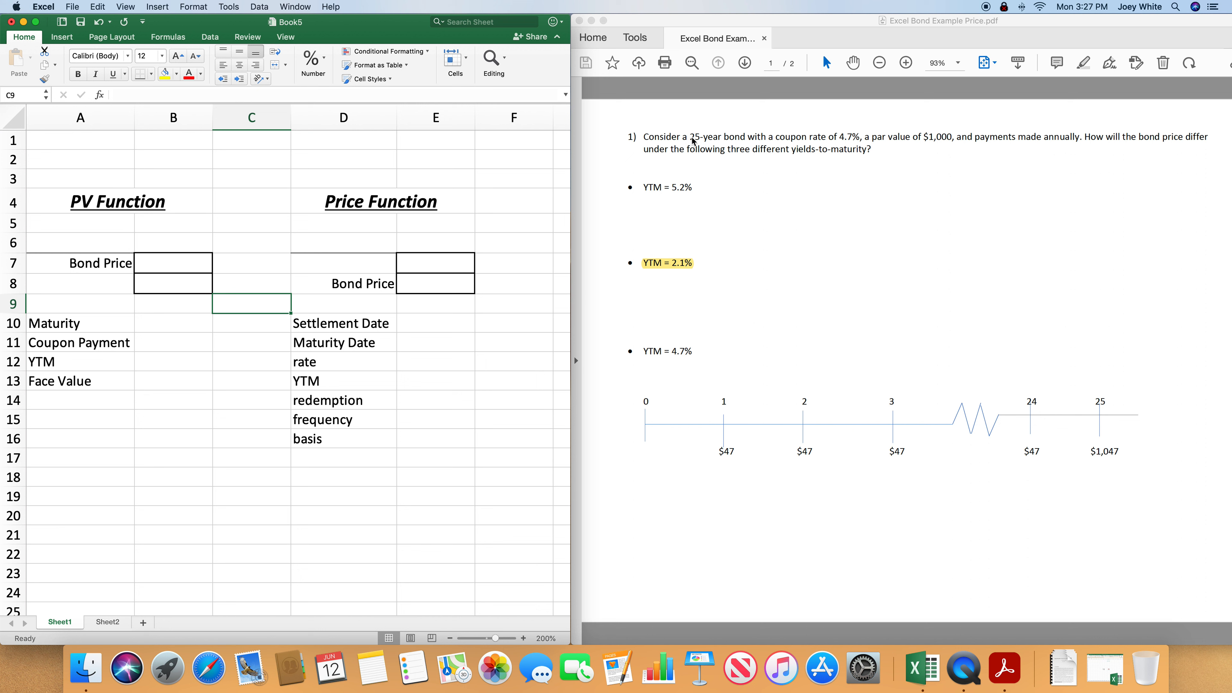
- Examine the bond problem's maturity, coupon rate, par value, annual payment terms and the coupon cash flows on its timeline
click(703, 141)
drag(700, 139, 746, 140)
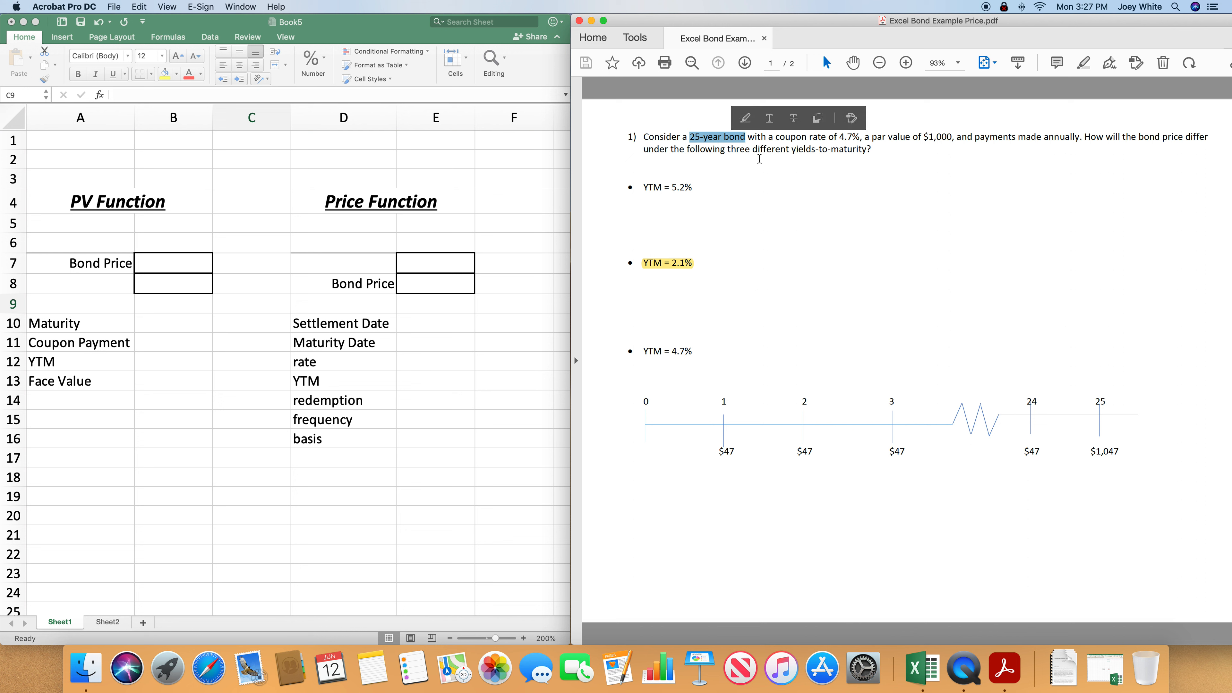
drag(837, 140, 863, 139)
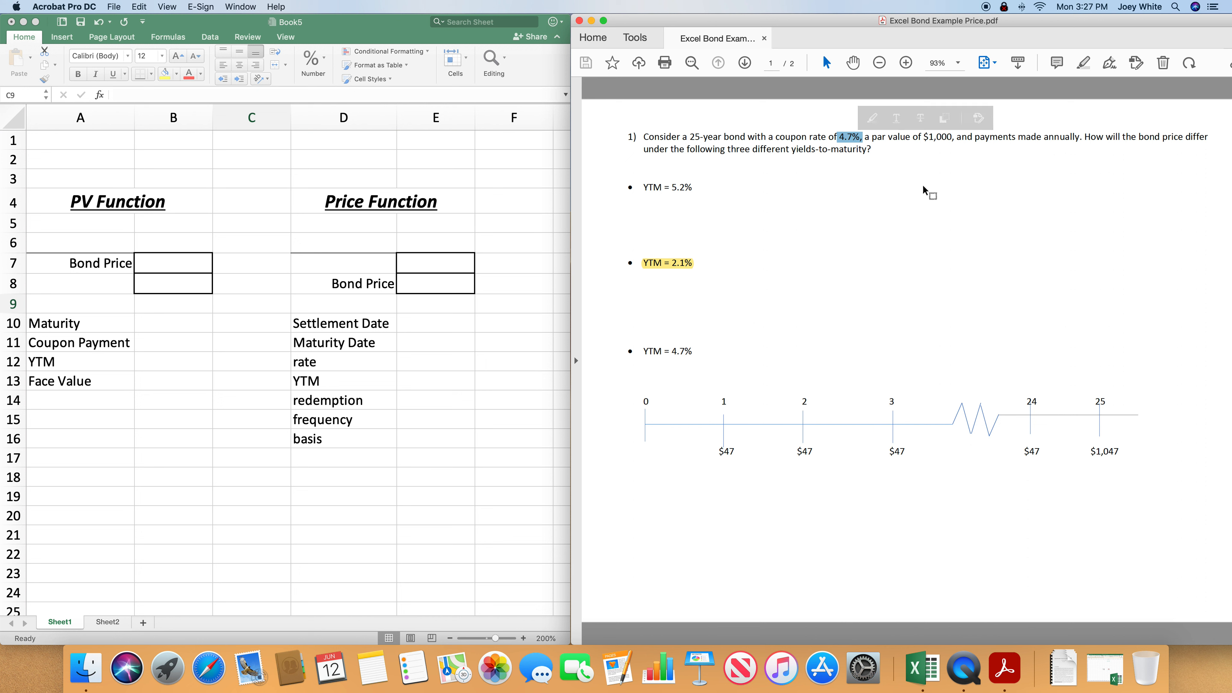
drag(922, 138, 1067, 138)
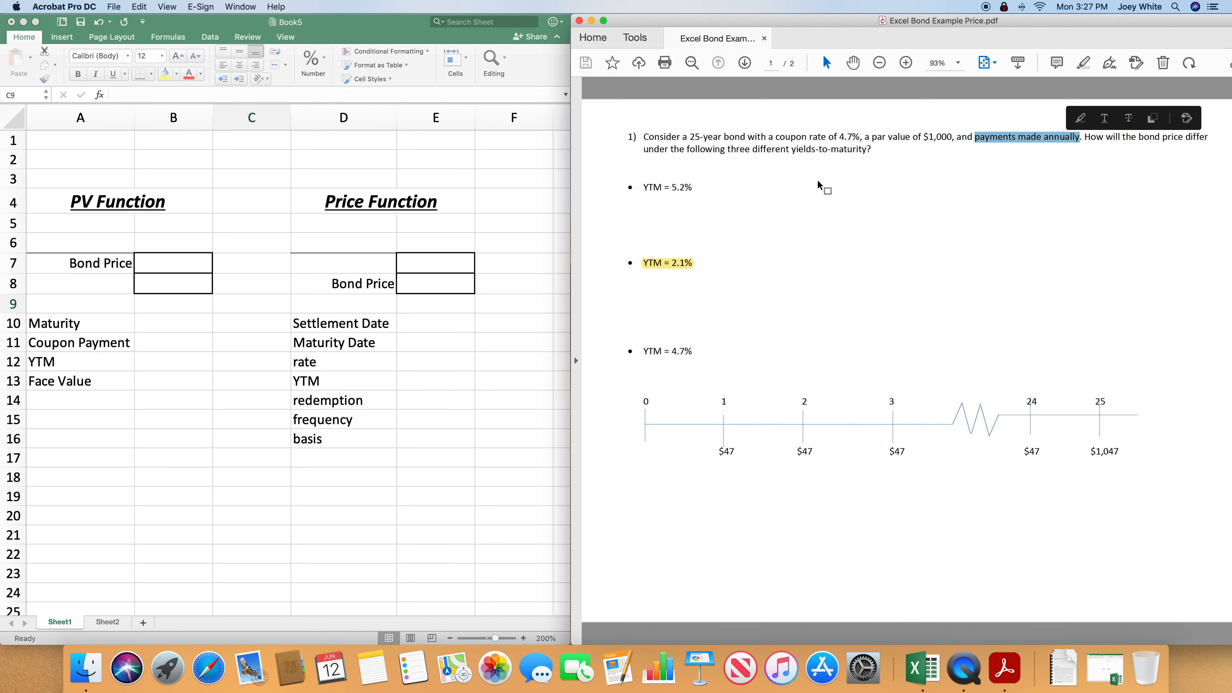
click(725, 453)
drag(725, 454, 768, 455)
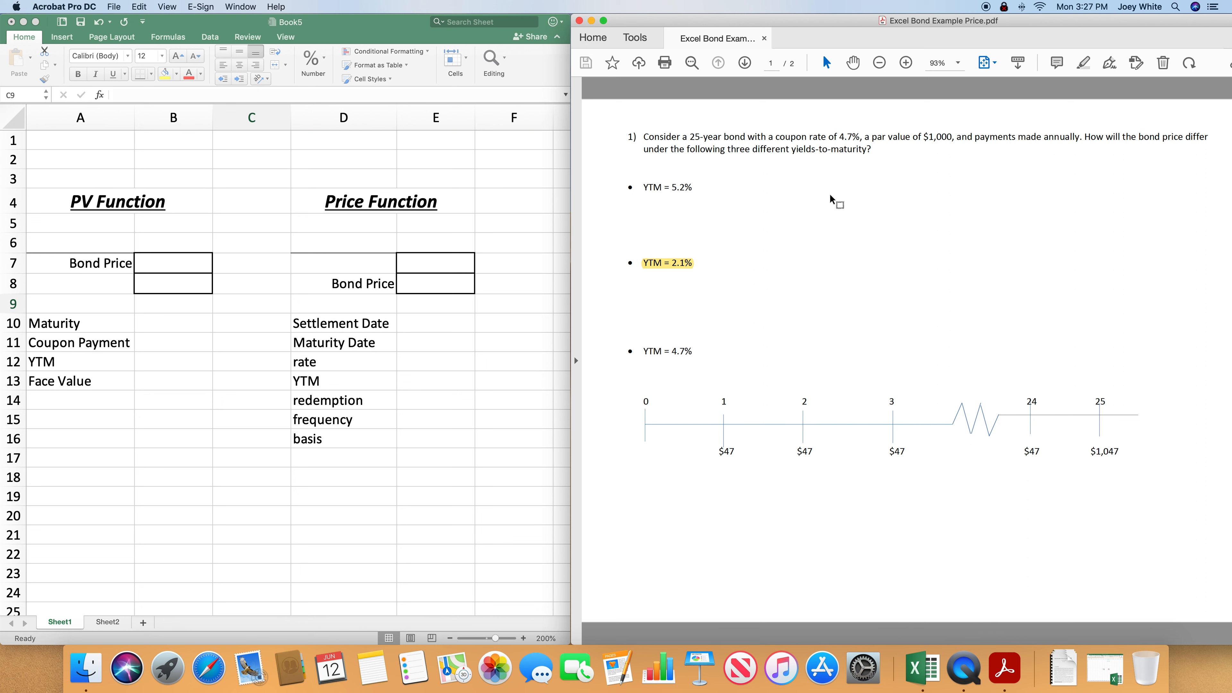
drag(840, 137, 875, 136)
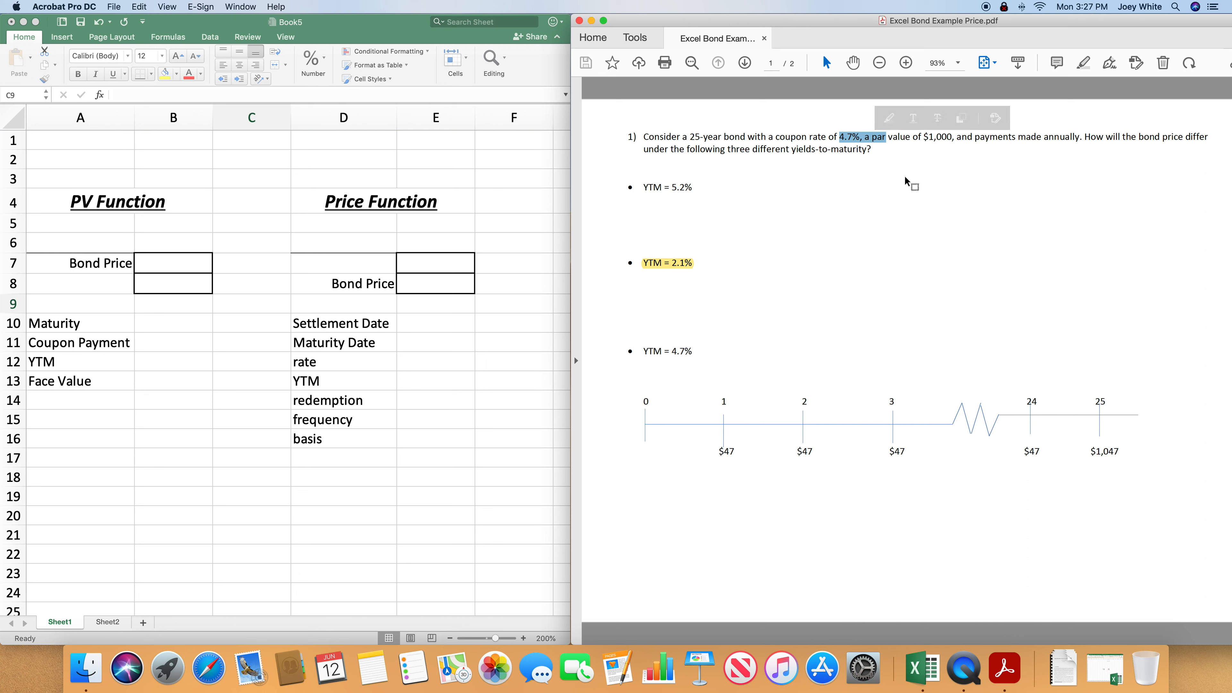
drag(714, 452, 737, 452)
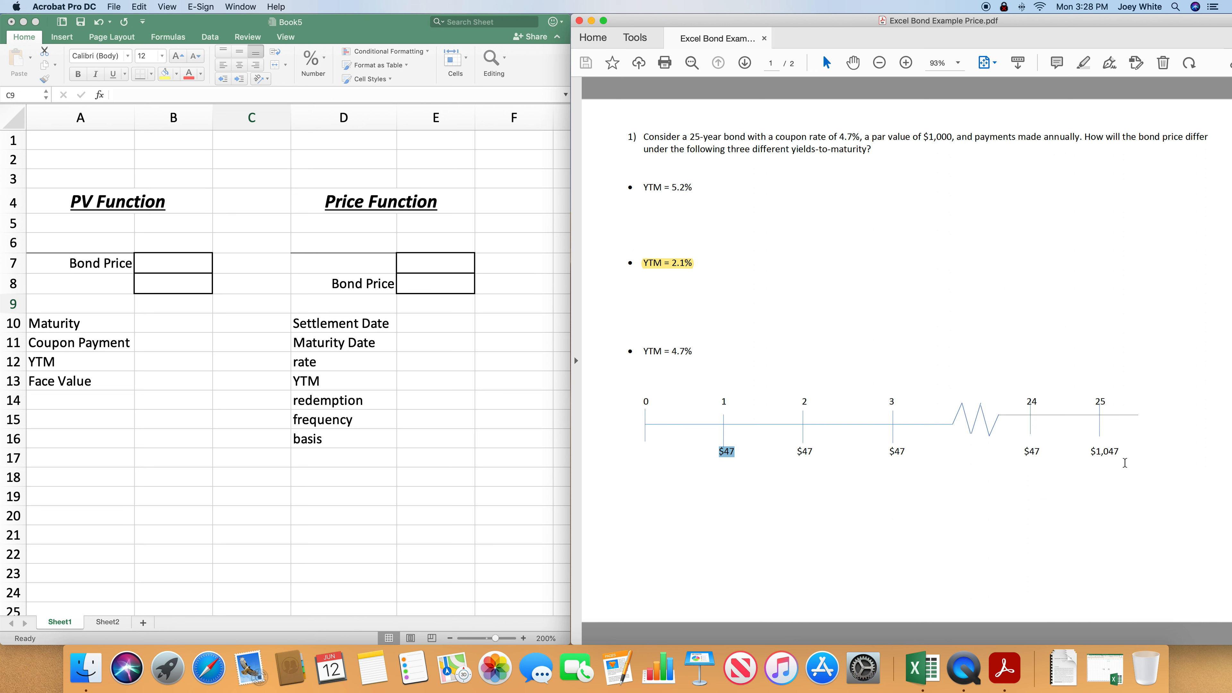
click(1017, 509)
- Start a PV formula in B7 with a rate of 0.021, 25 periods and a payment of 47
click(195, 268)
click(189, 263)
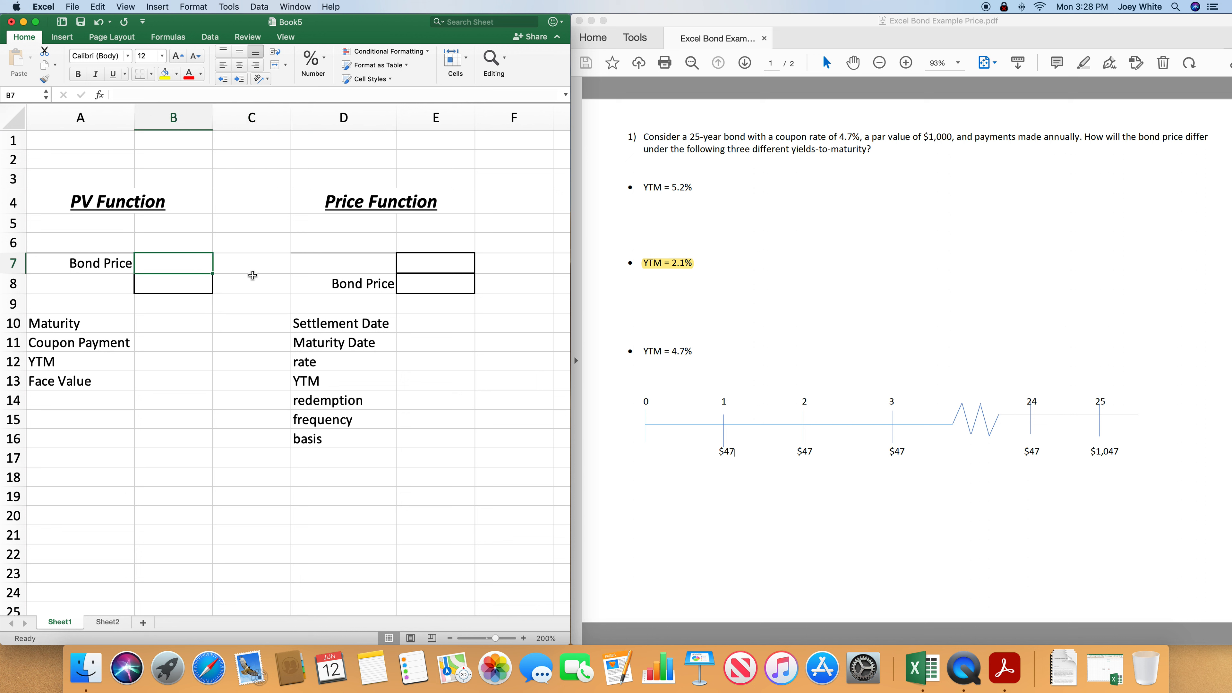
text(=)
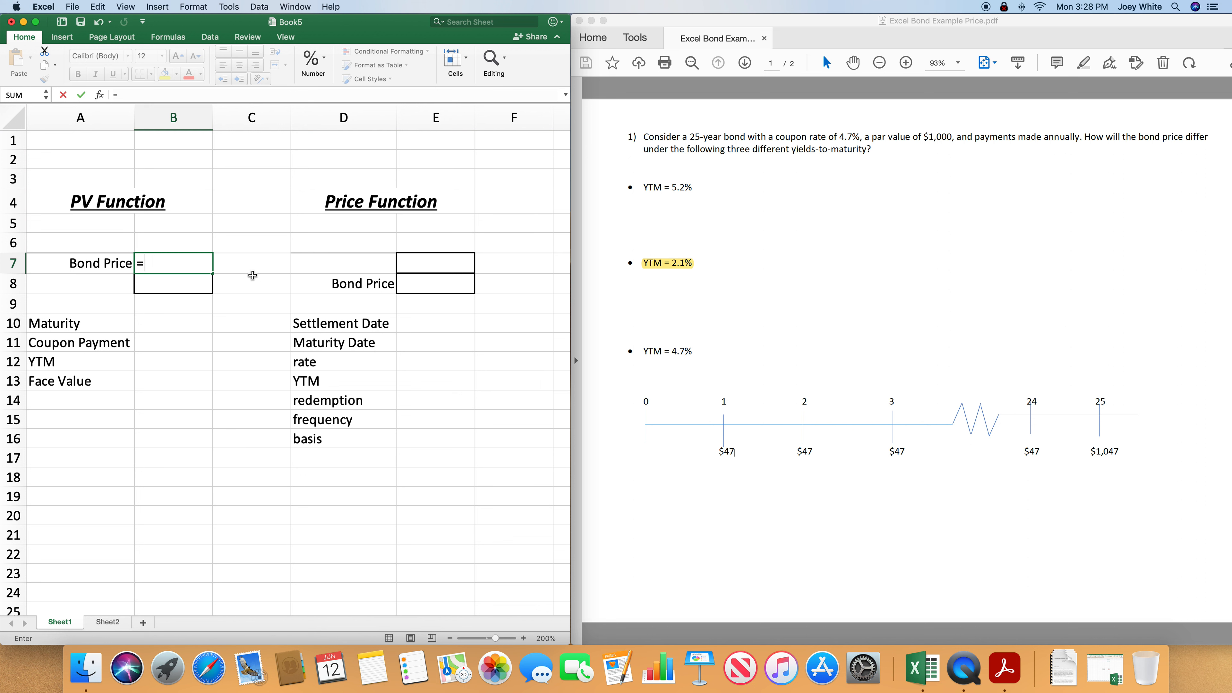
text(PV()
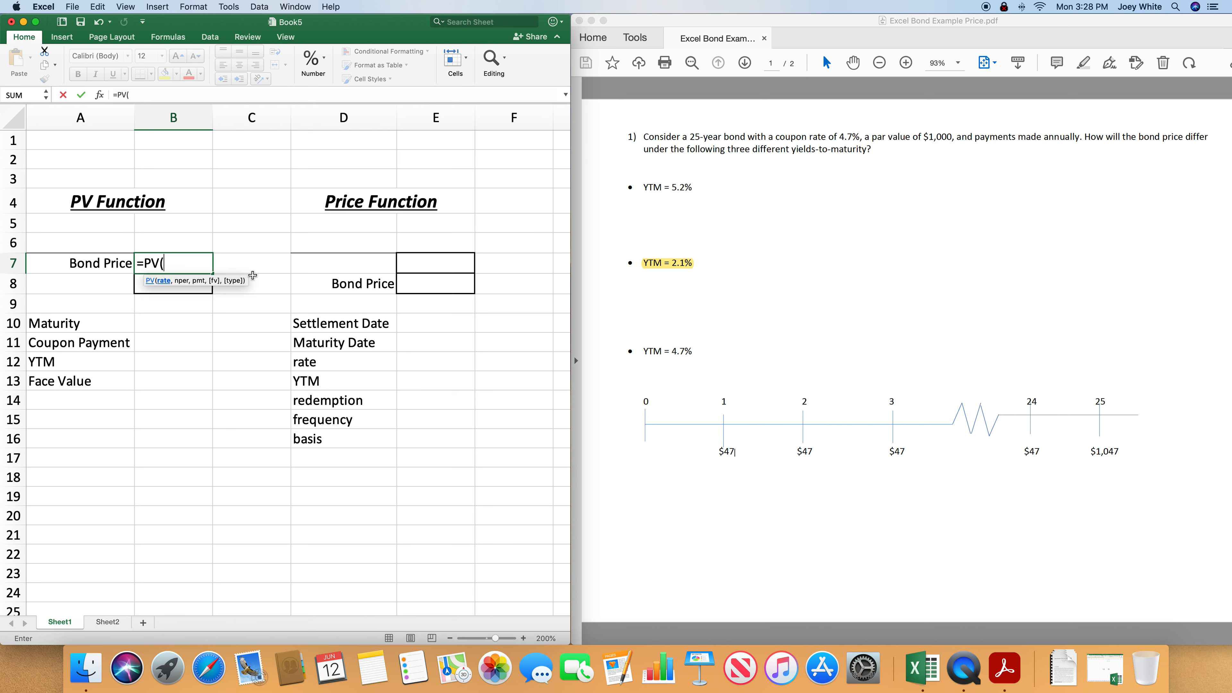
text(0.021,25,47,)
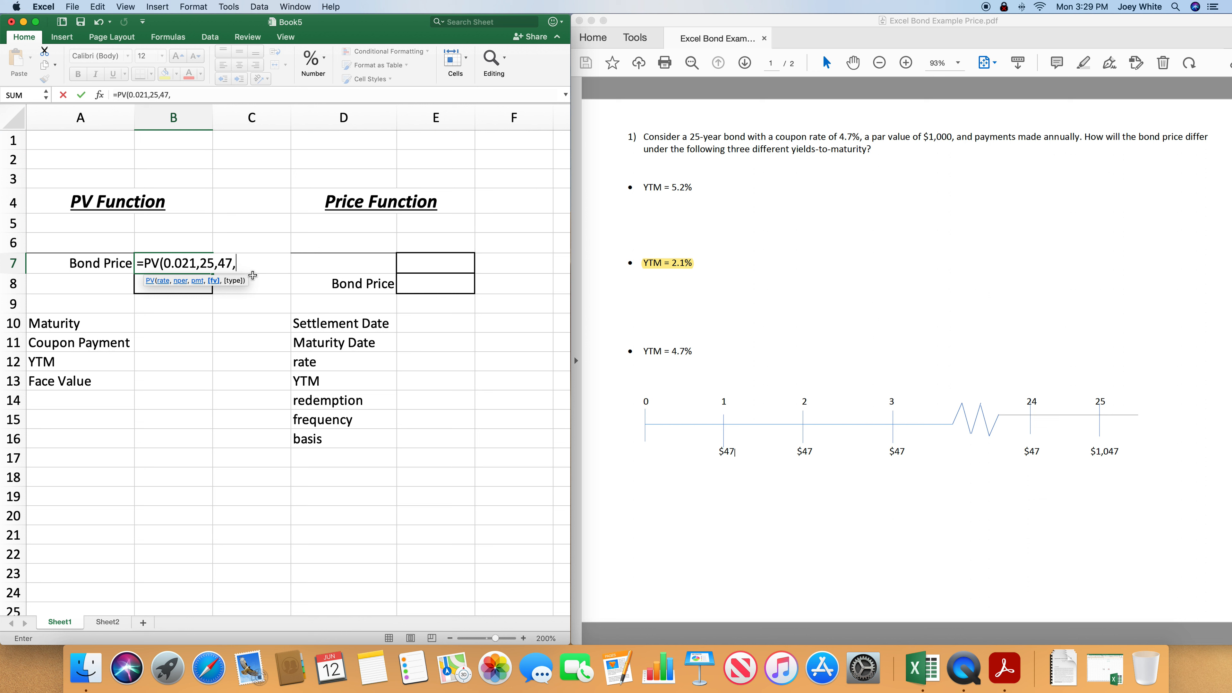
key(BackSpace)
text(47,)
- Complete the B7 bond price formula with a future value of 1000 and payment type 0
text(1000,)
text(0))
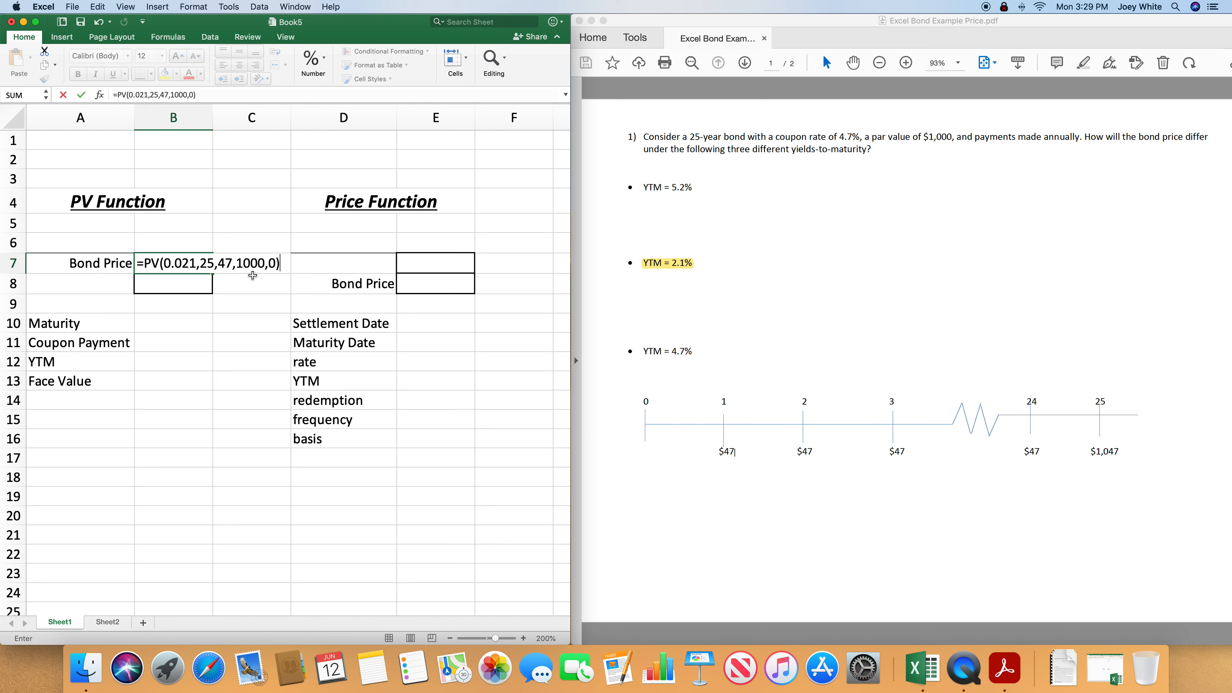
key(Return)
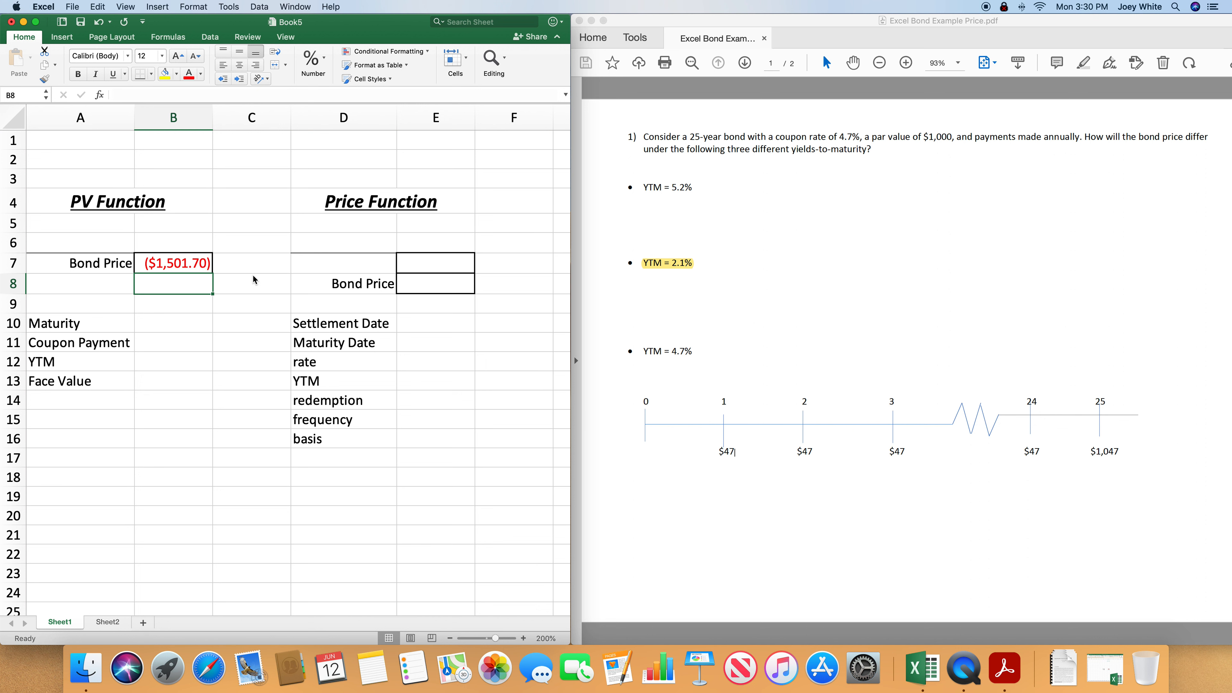
- Enter semiannual inputs for the PV function: maturity in B10 as a formula doubling 25, and coupon payment in B11 as =47/2
scroll(226, 335, right, 1)
scroll(198, 331, left, 1)
click(199, 329)
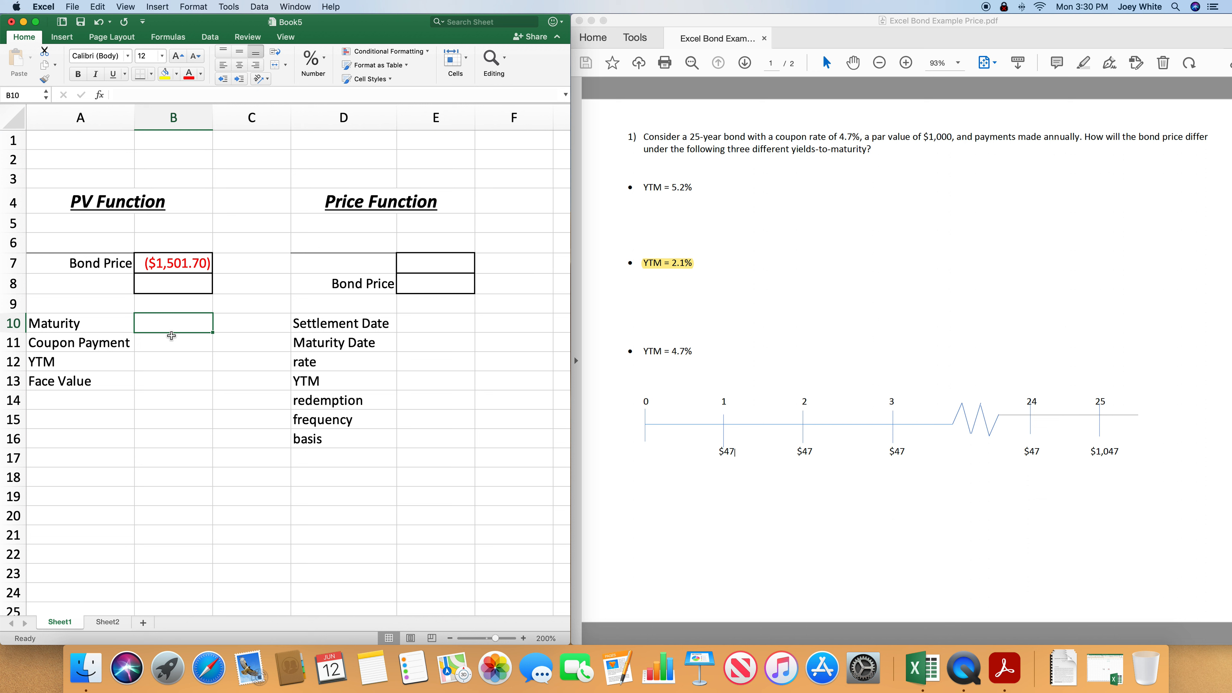
text(=)
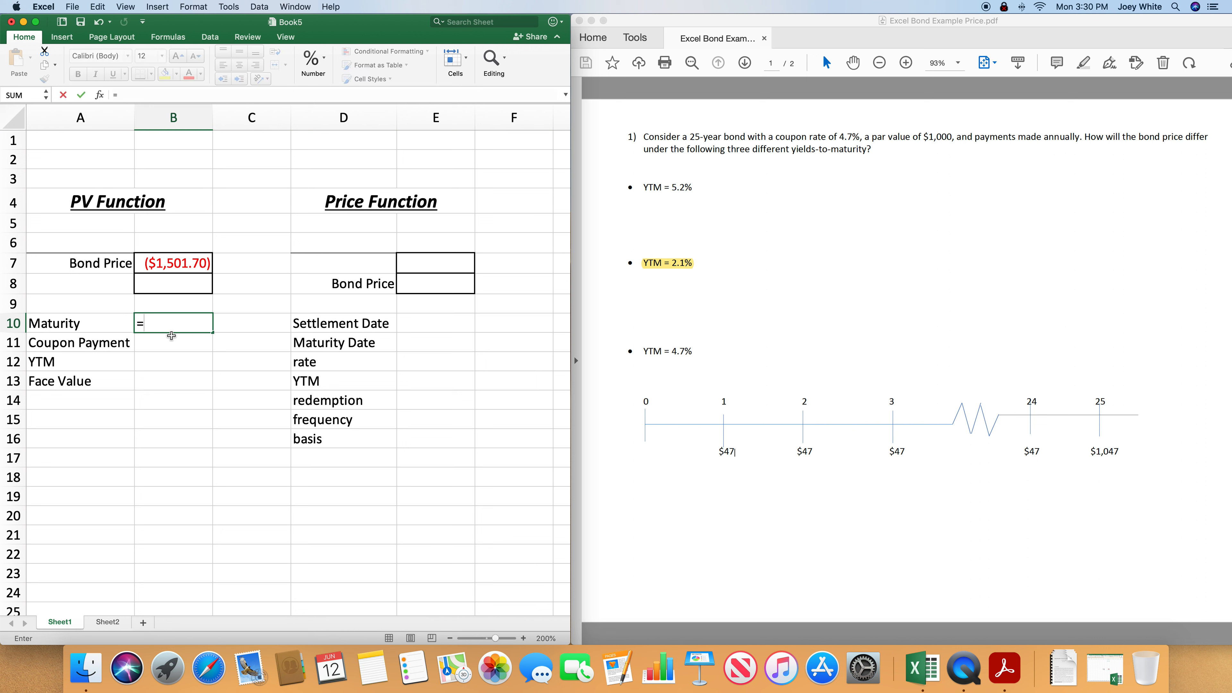
text(*25)
key(Return)
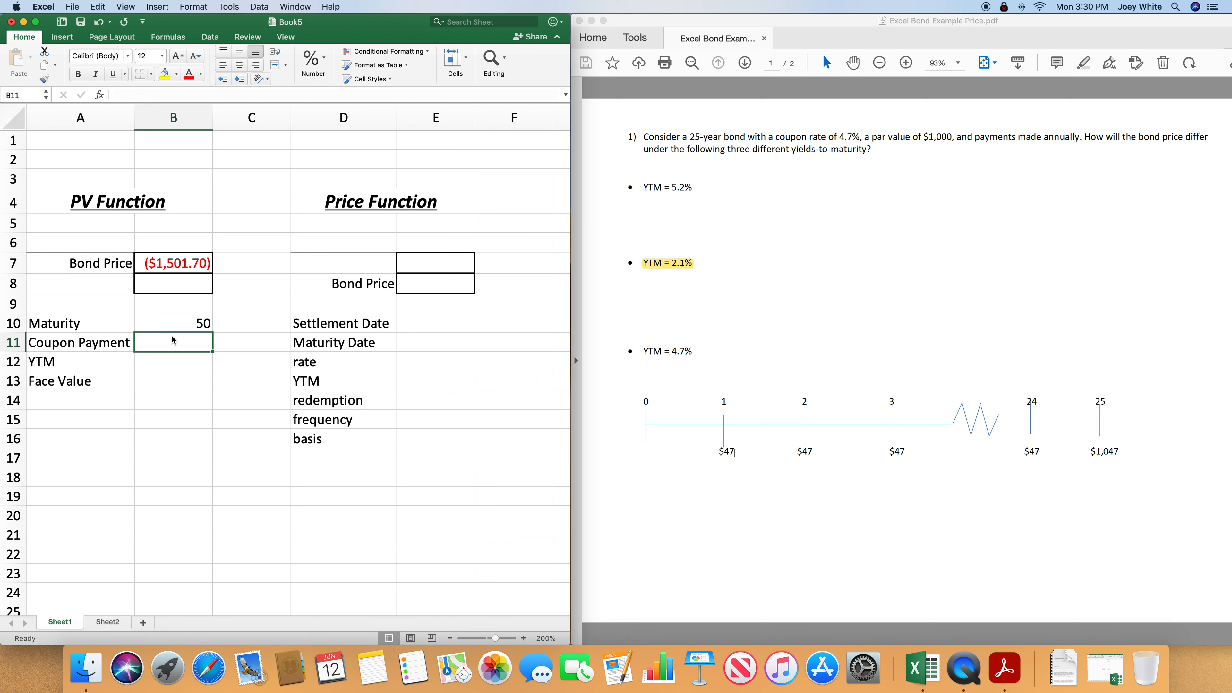
text(=)
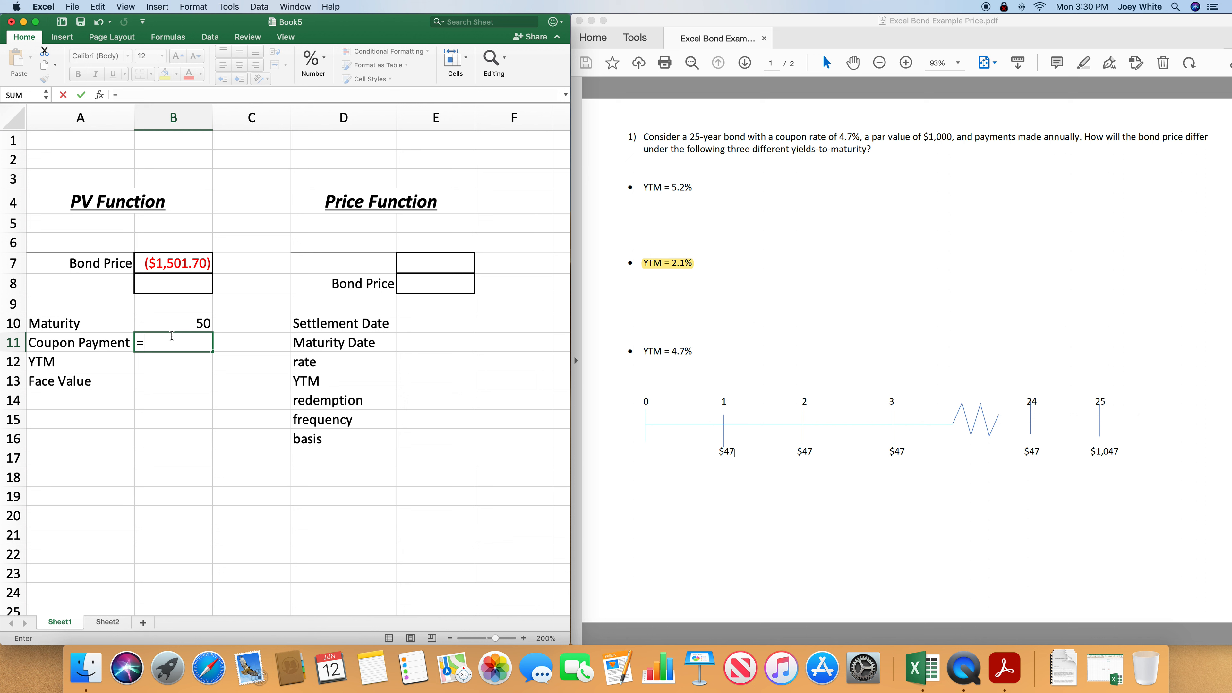
text(47/2)
key(Return)
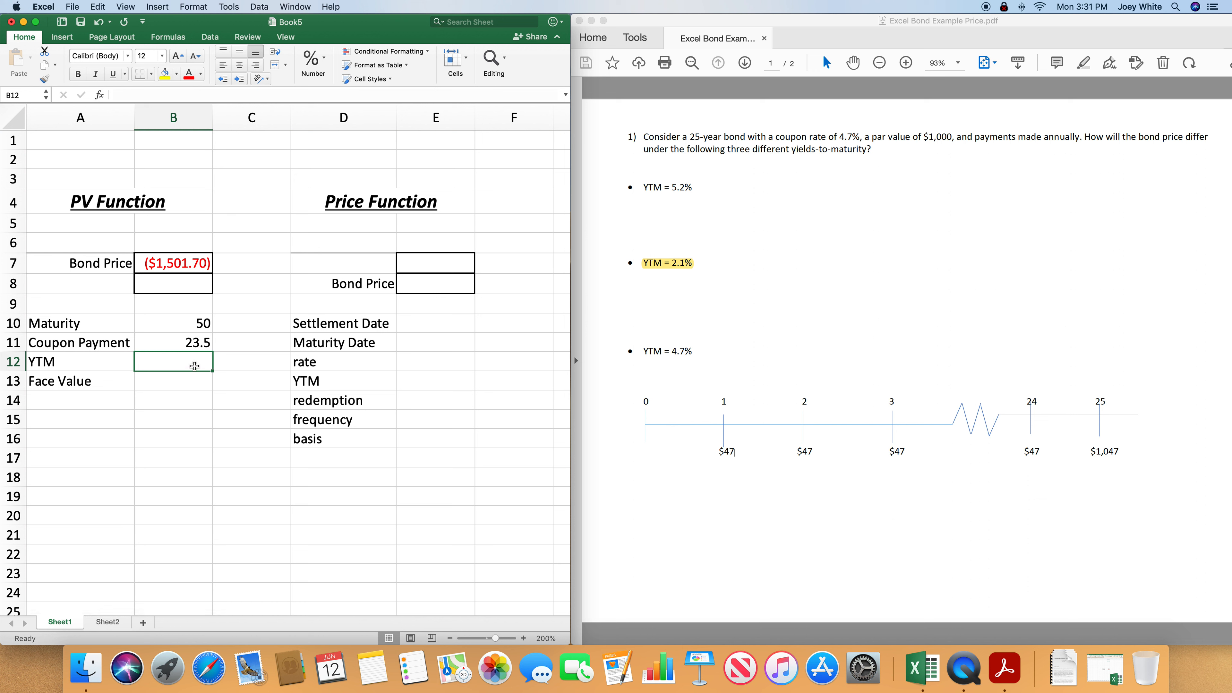
- Enter the semiannual YTM in B12 as =0.021/2 and the face value in B13 as 1000
text(=0.0)
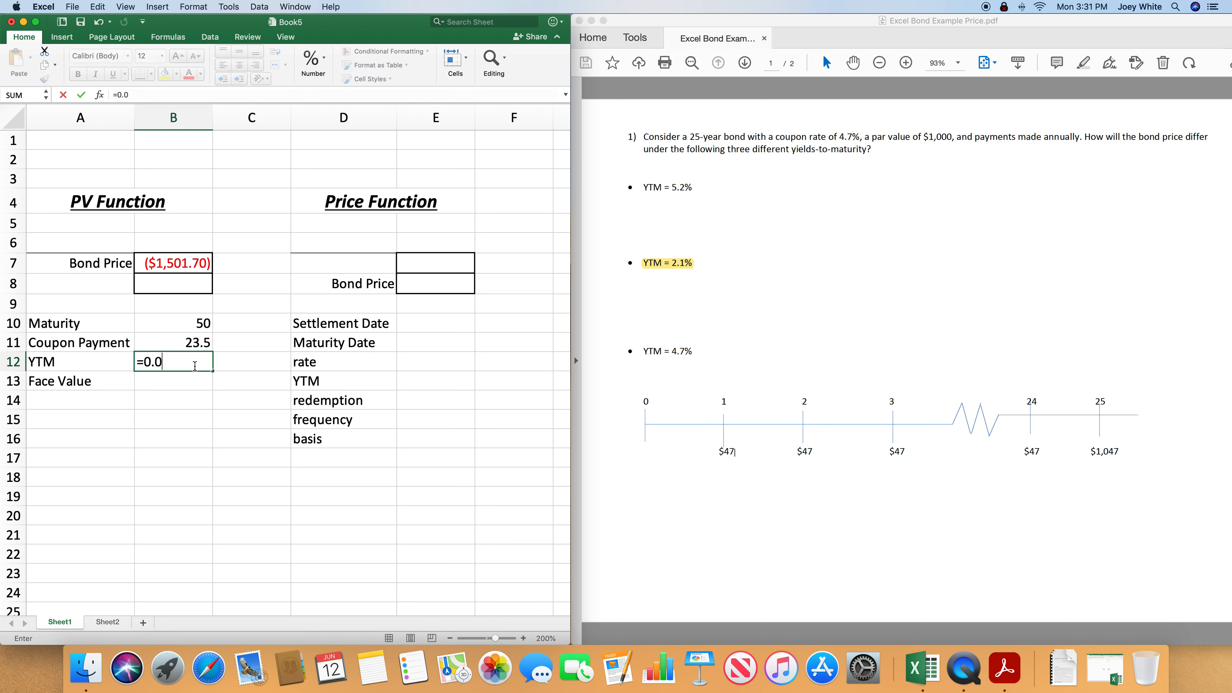
text(21/)
text(2)
key(Return)
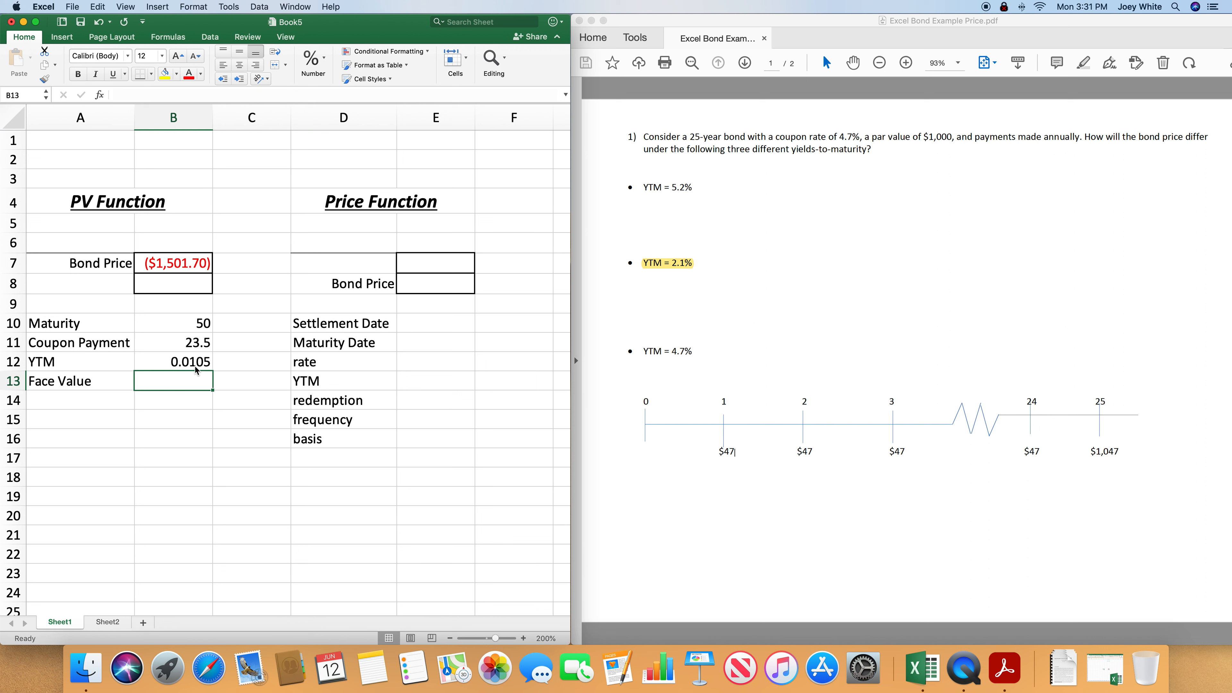
text(1000)
key(Return)
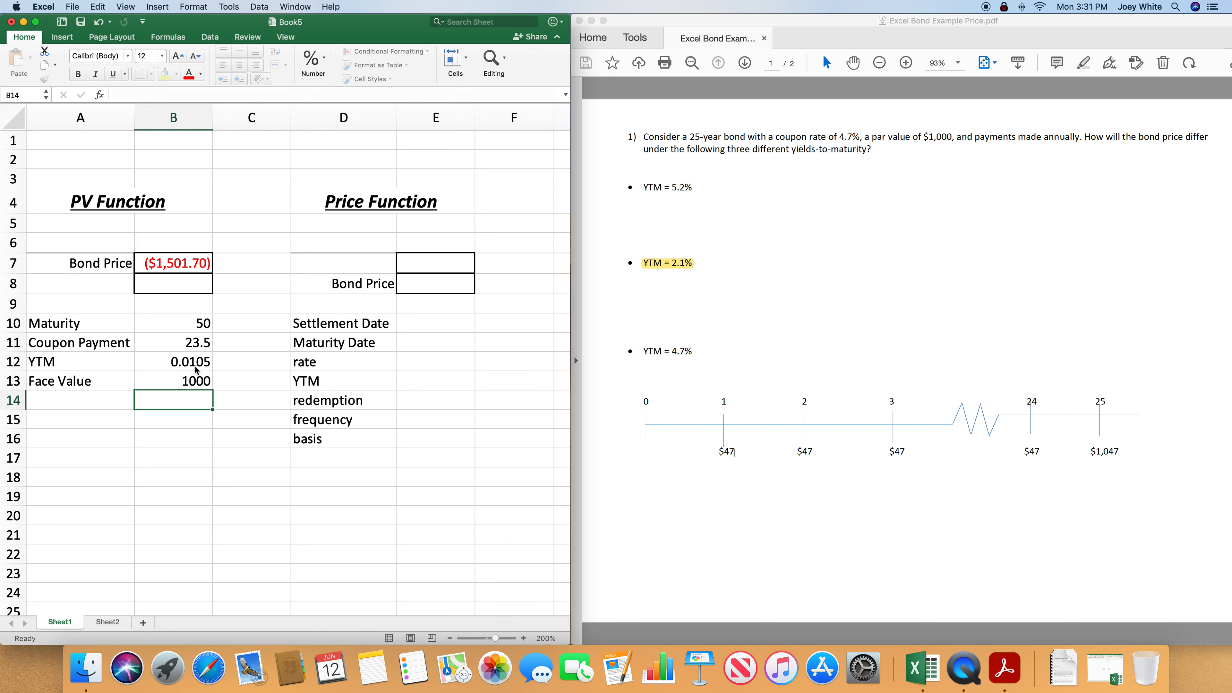
- Calculate the semiannual bond price in B8 with =PV(B12,B10,B11,B13,0)
click(180, 283)
text(=PV()
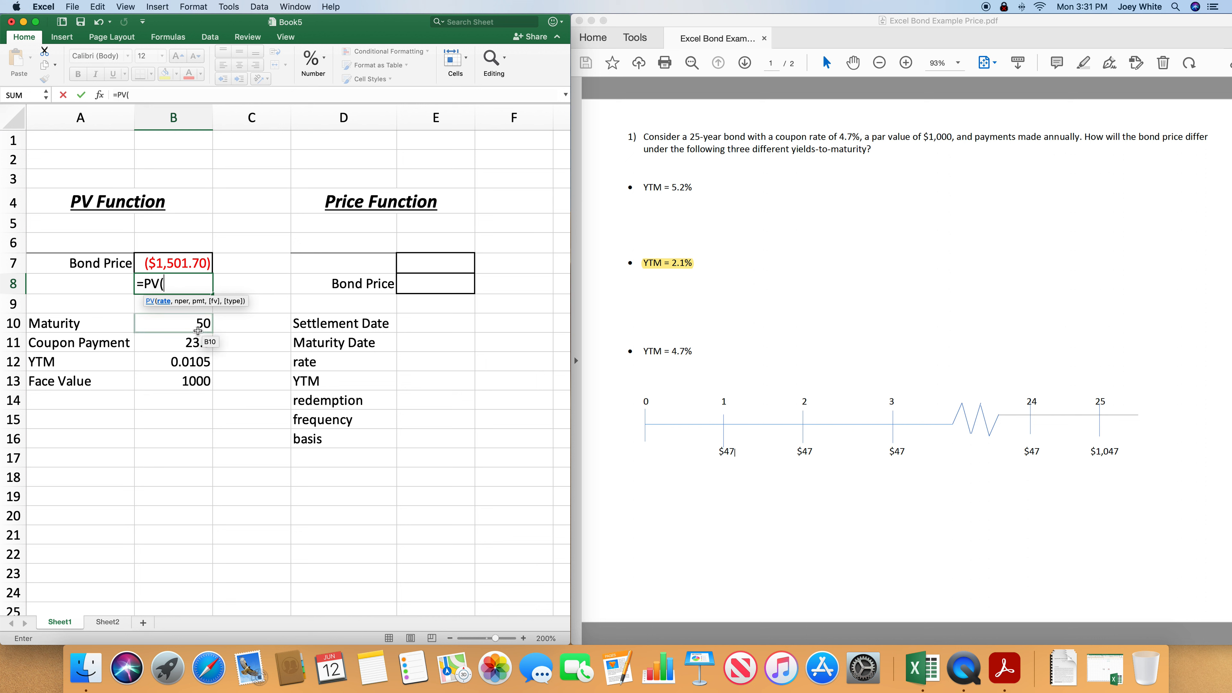
click(190, 366)
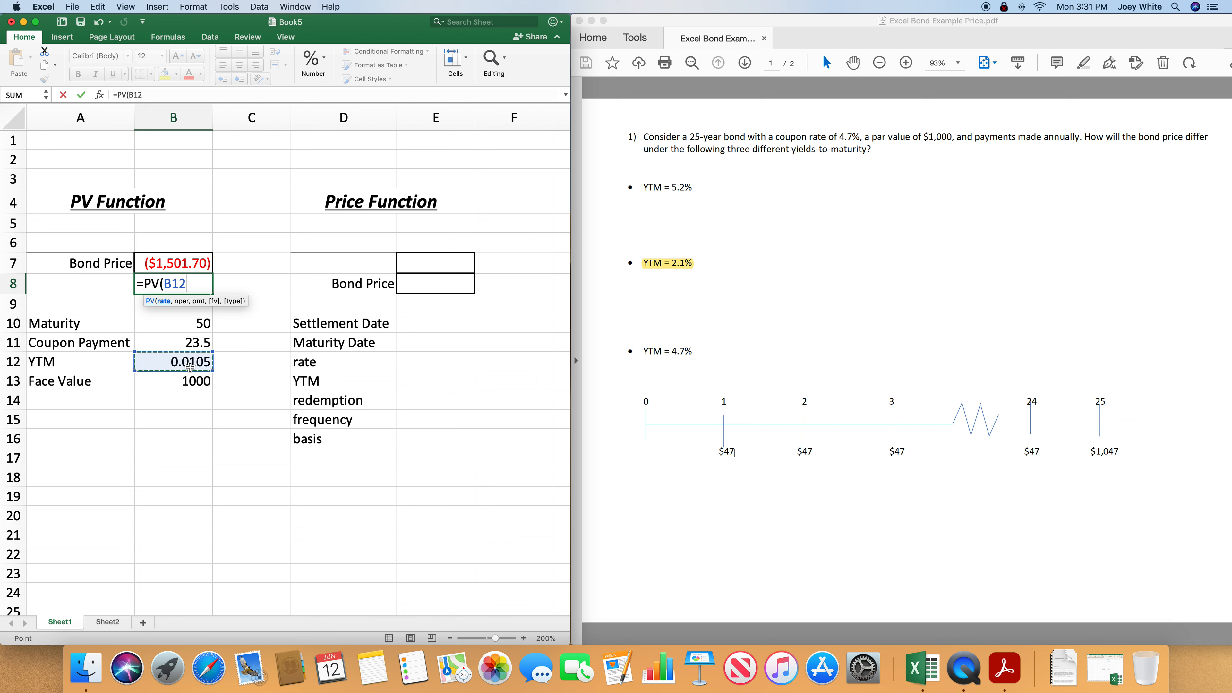
text(,)
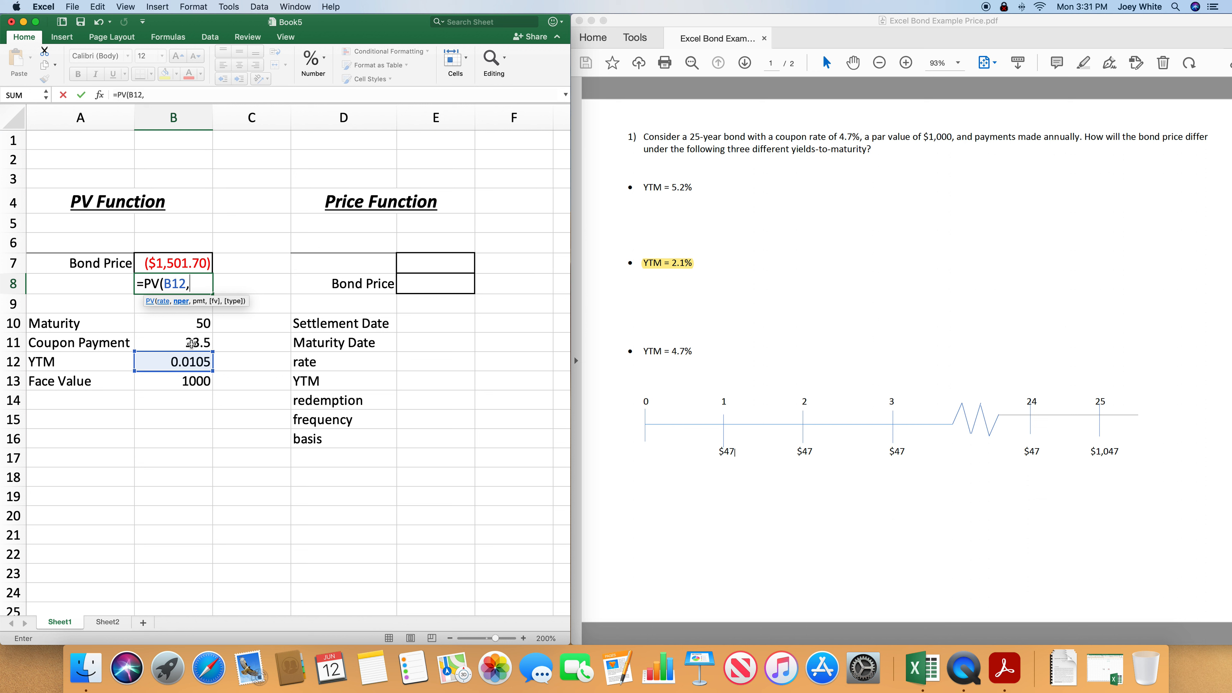
click(196, 326)
text(,)
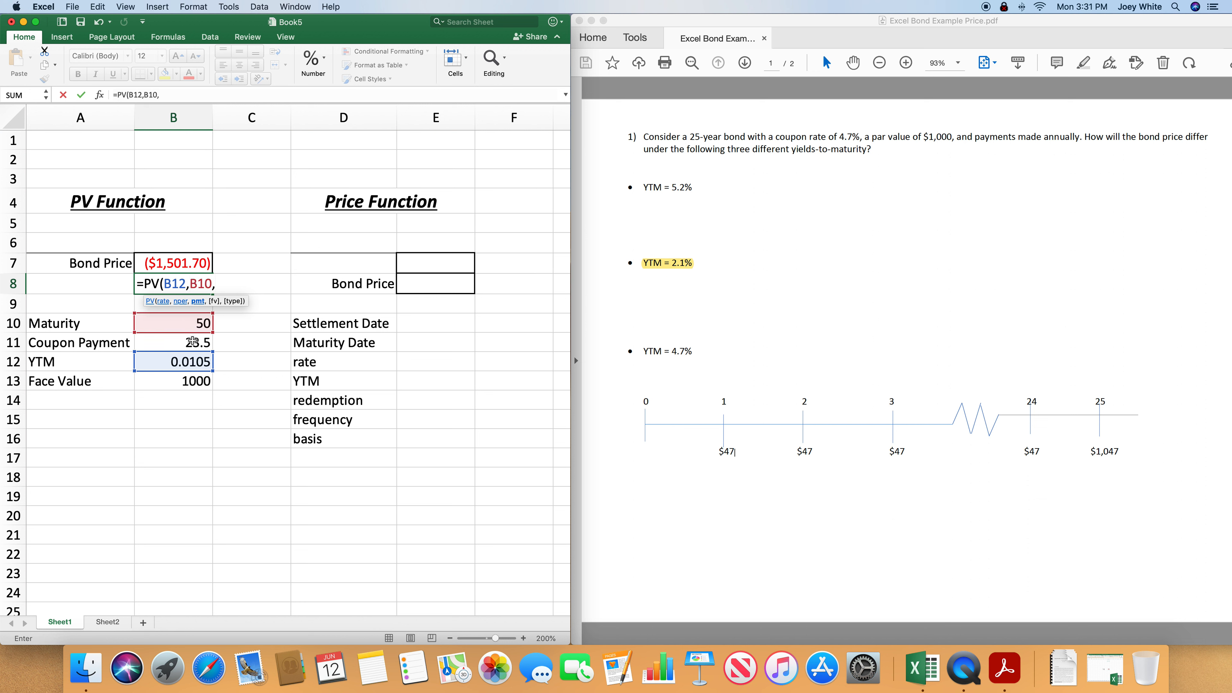
click(193, 342)
text(,)
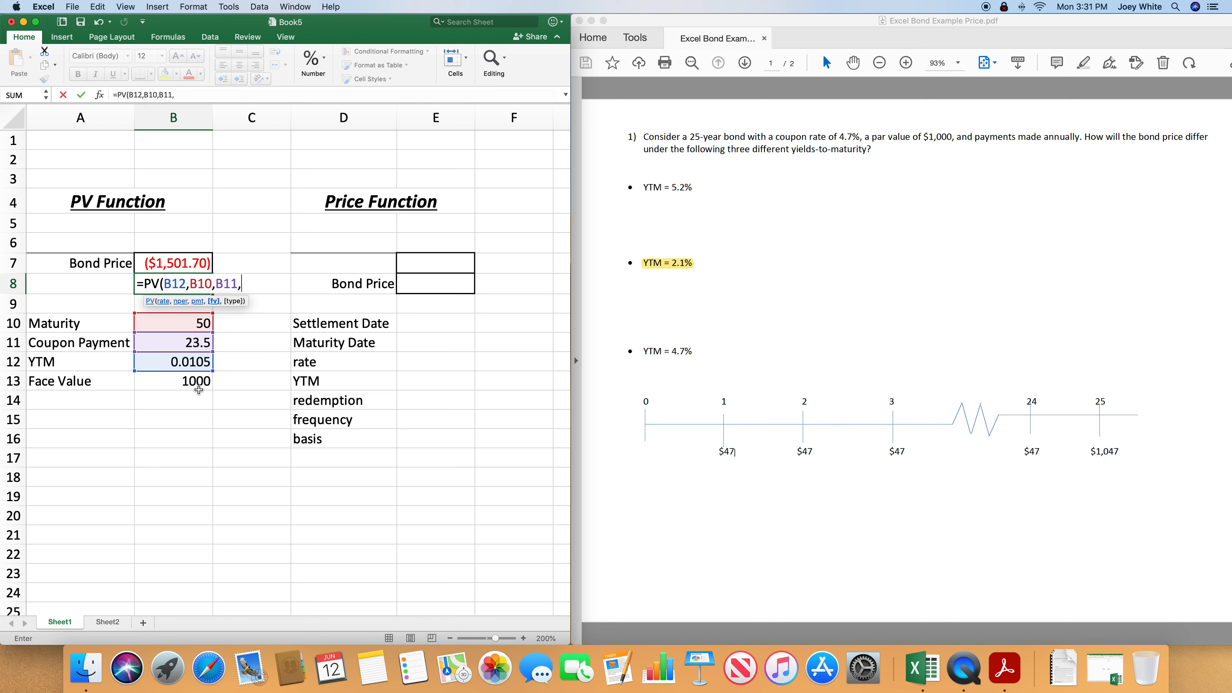
click(187, 381)
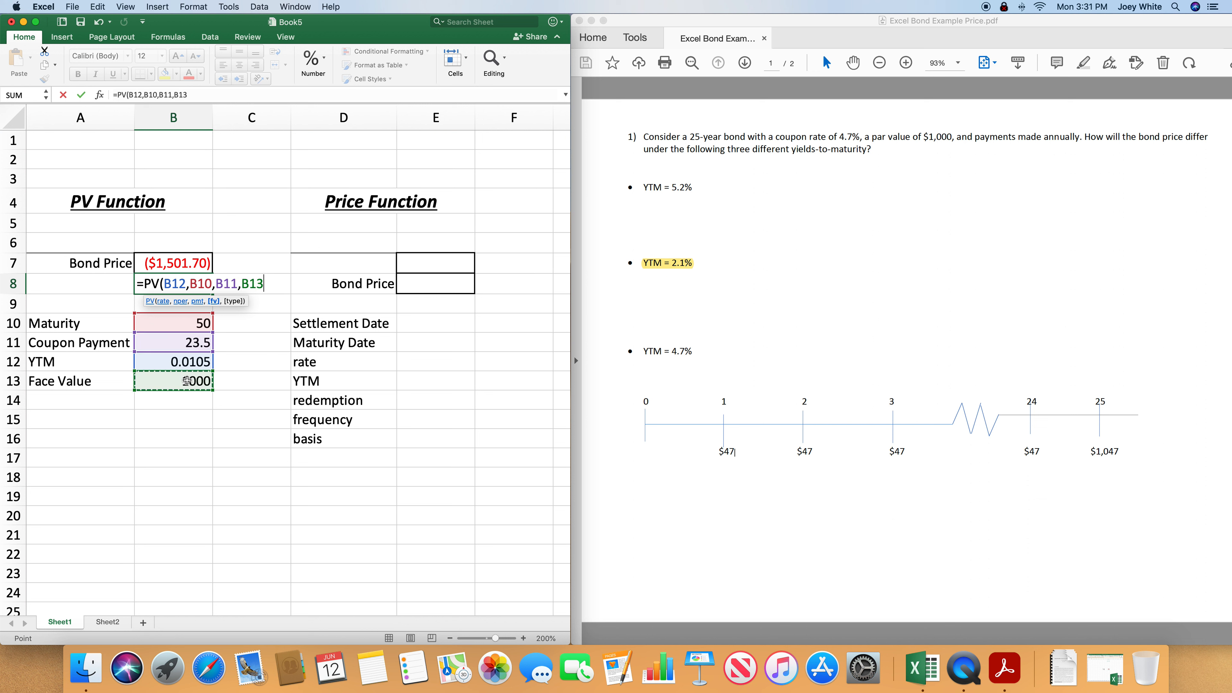
text(,0))
key(Return)
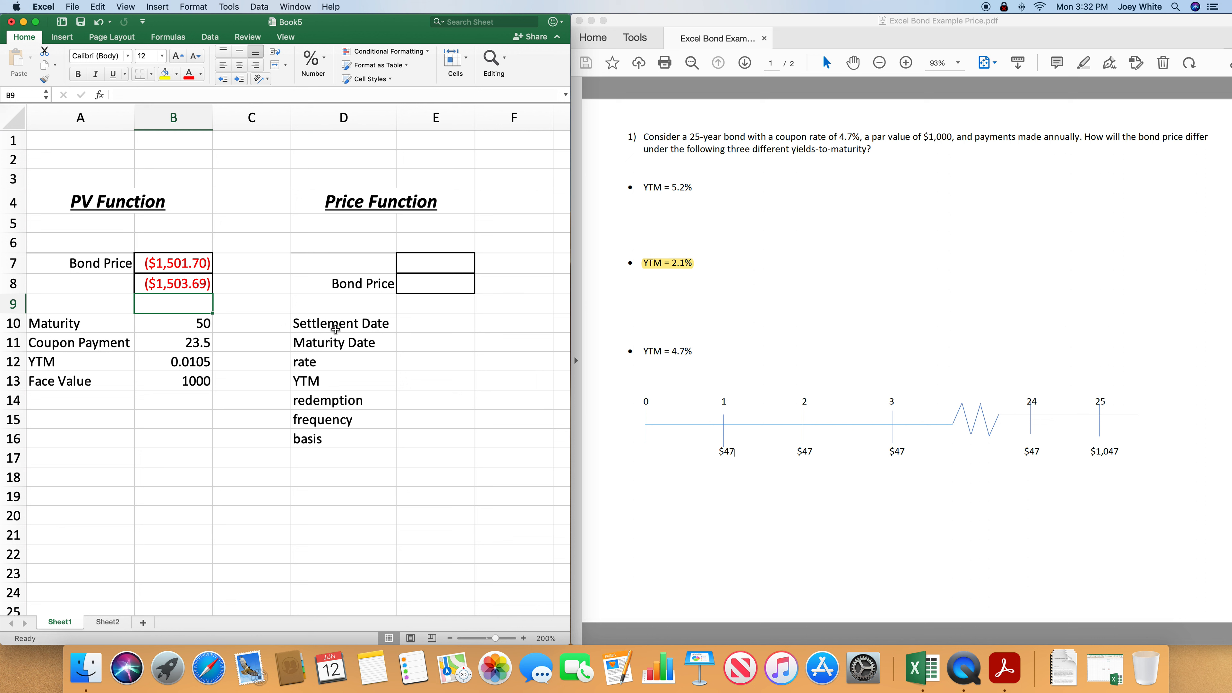
click(422, 264)
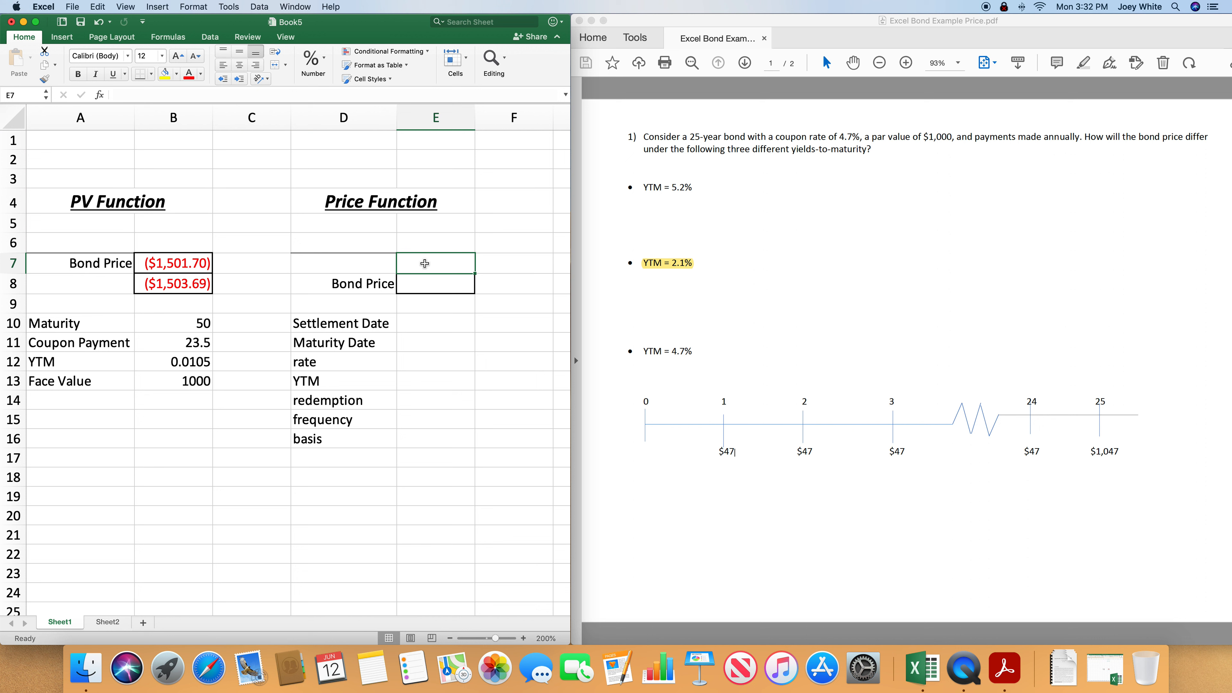
text(=)
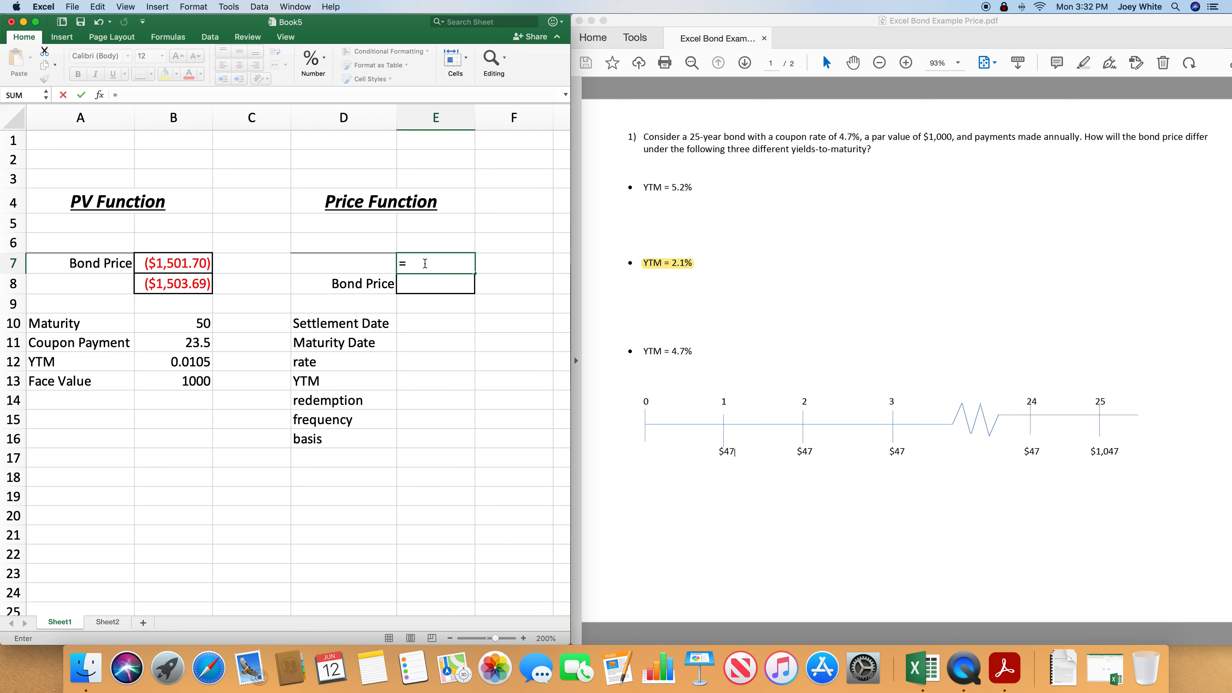
text(PRICE)
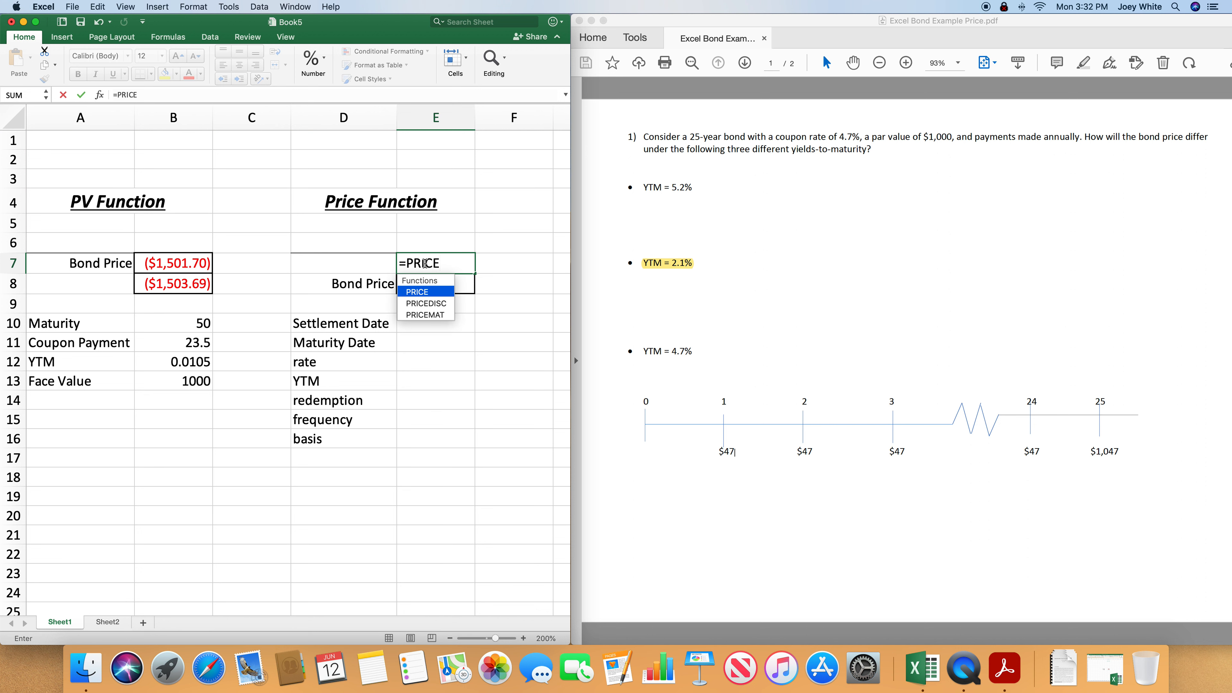
text(()
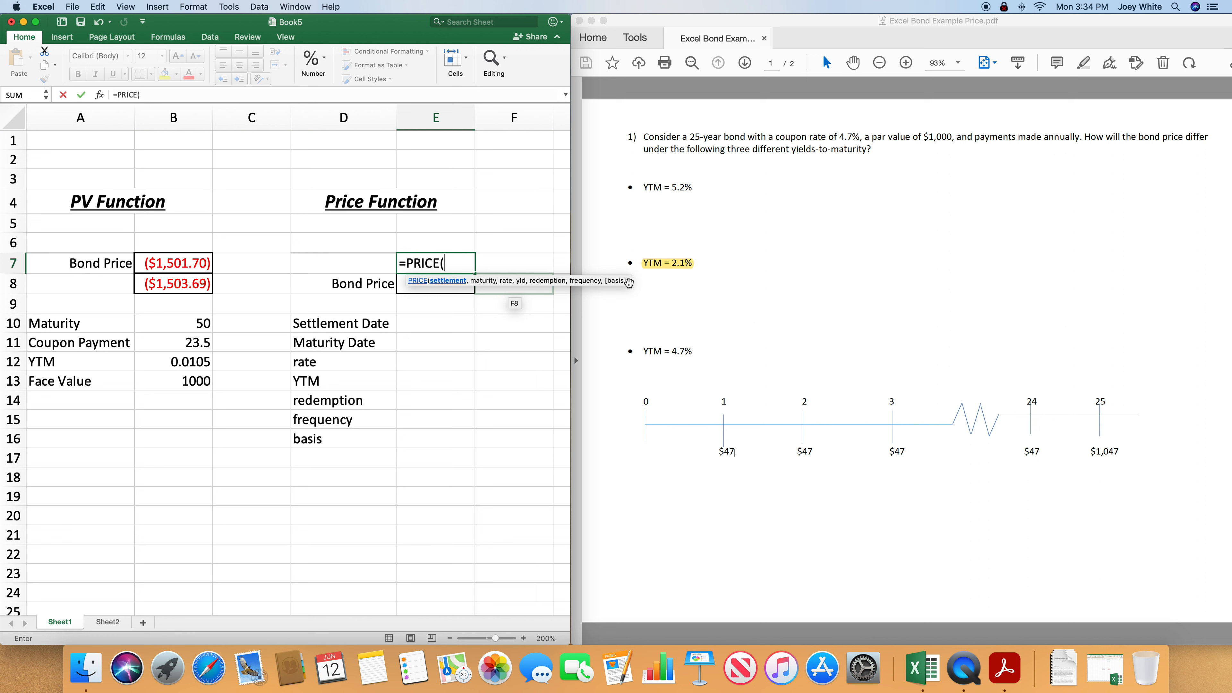
key(BackSpace)
key(BackSpace)
key(BackSpace)
key(BackSpace)
key(BackSpace)
key(BackSpace)
key(BackSpace)
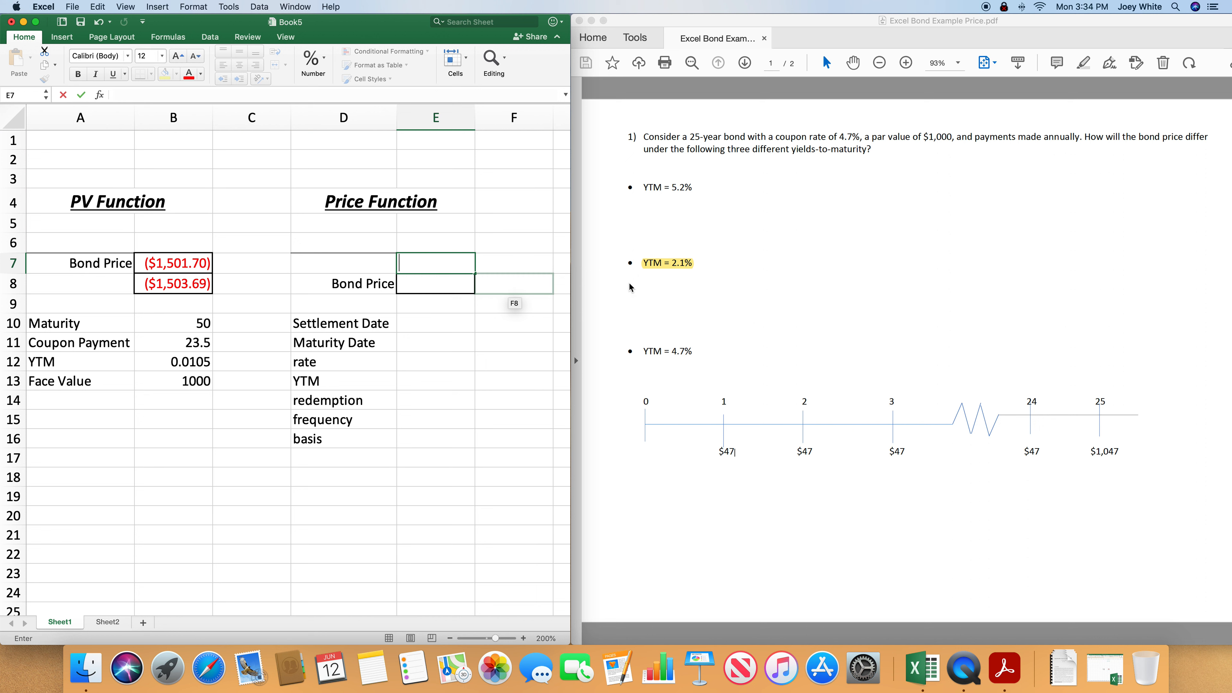
- Enter the settlement date in E10 as =DATE(2023,6,12)
click(460, 324)
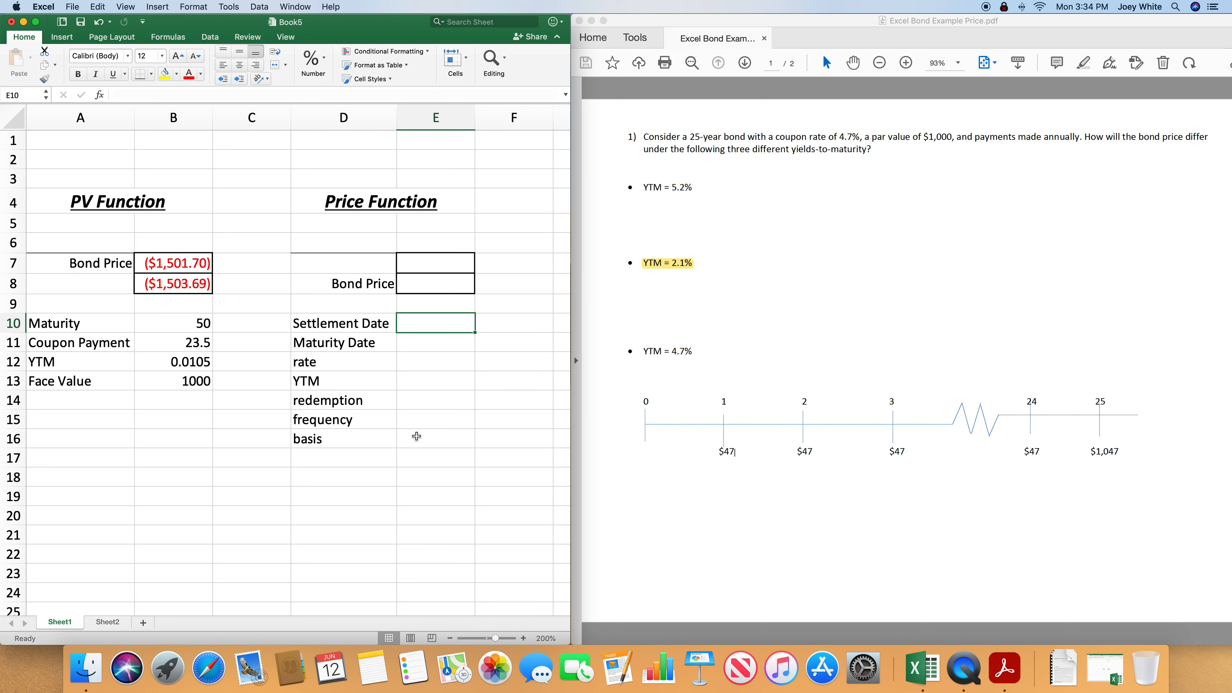
text(=)
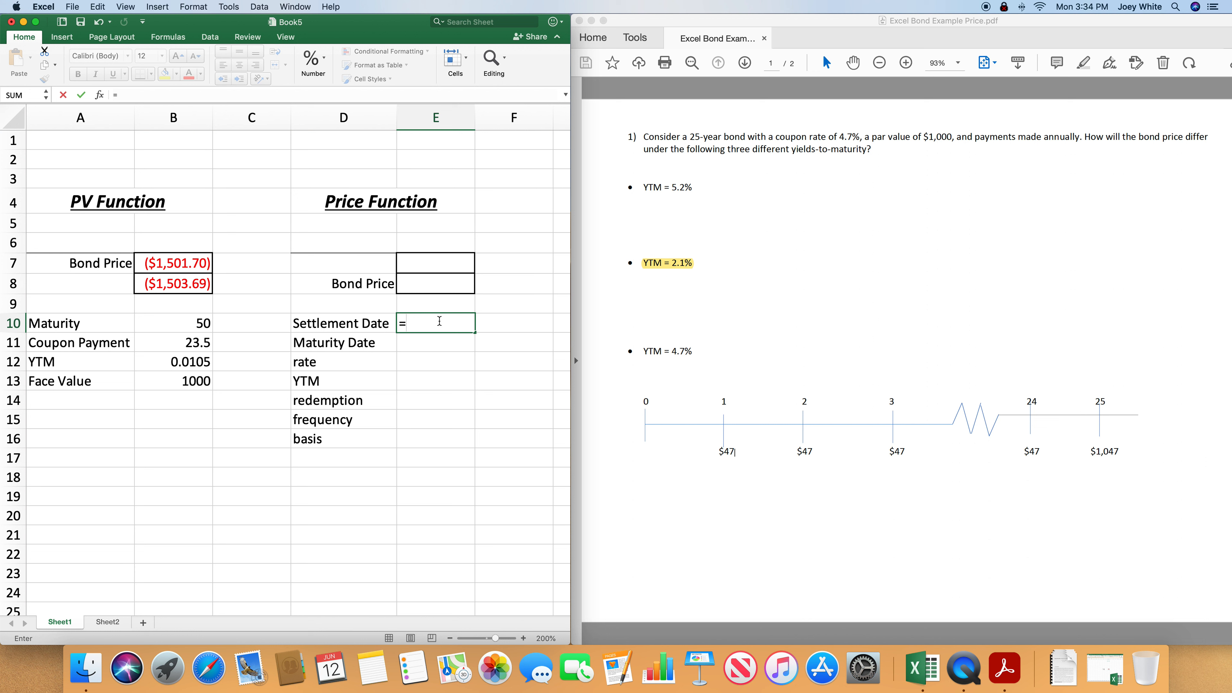
text(DATE()
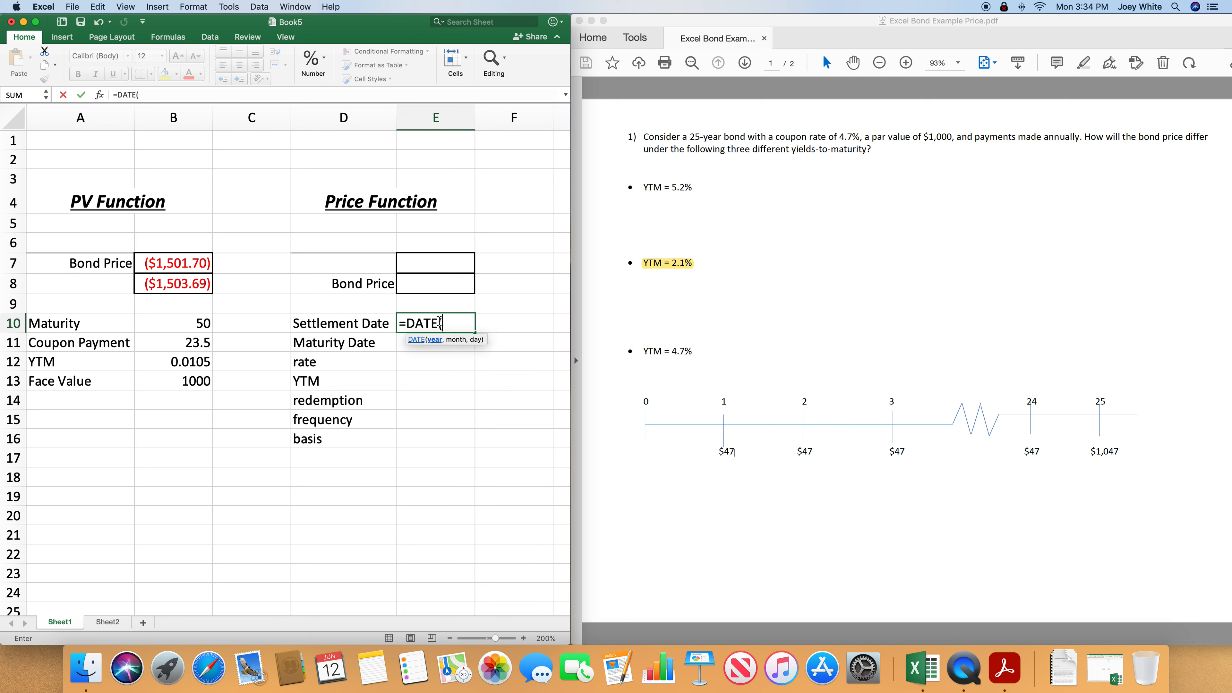
text(2023,6,1)
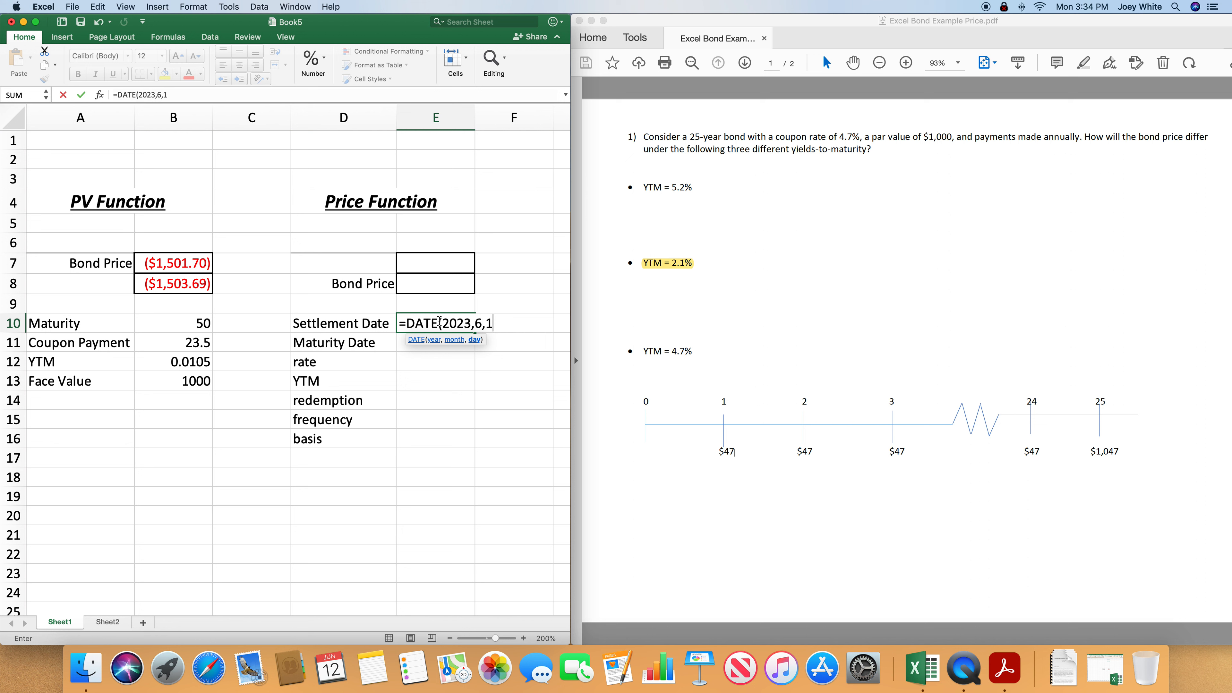
text(2))
key(Return)
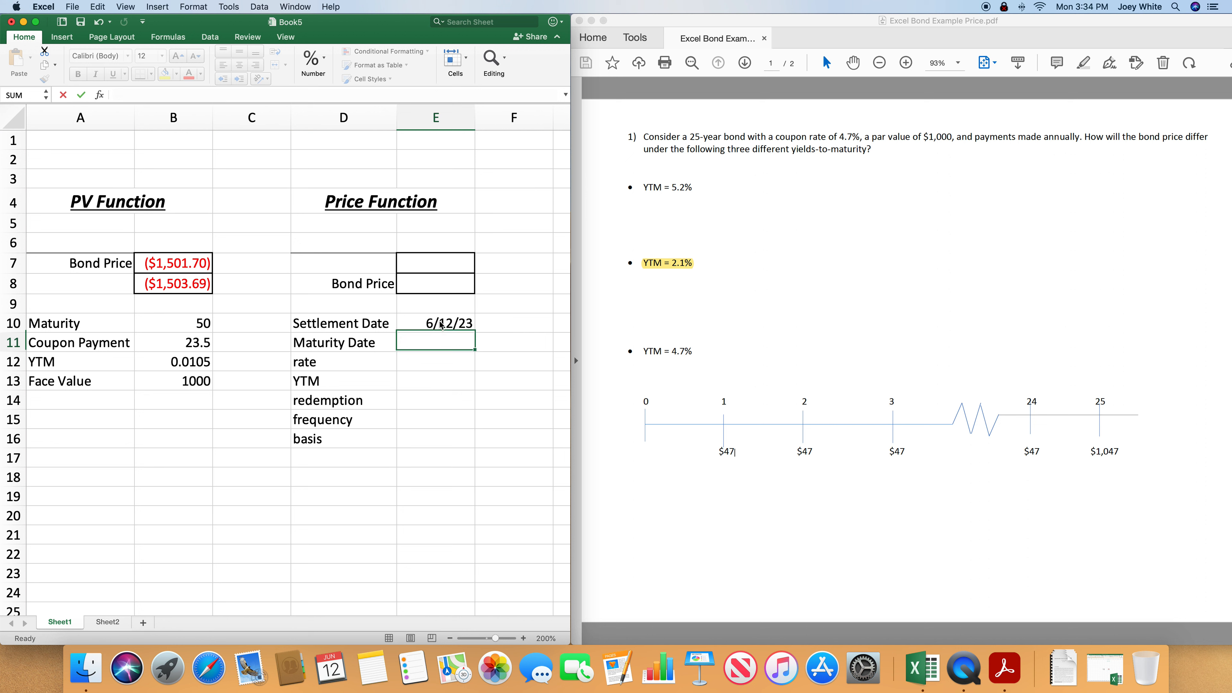
- Enter the maturity date in E11 as =DATE(2023+25,6,12)
text(=)
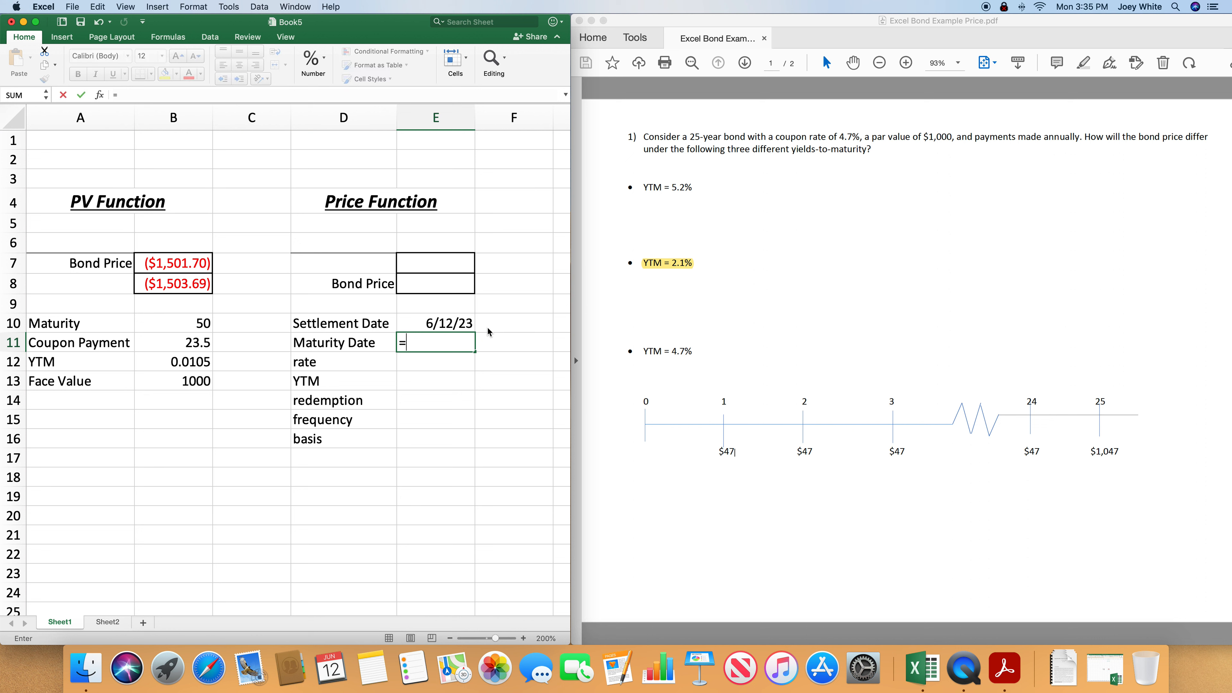
text(DATE)
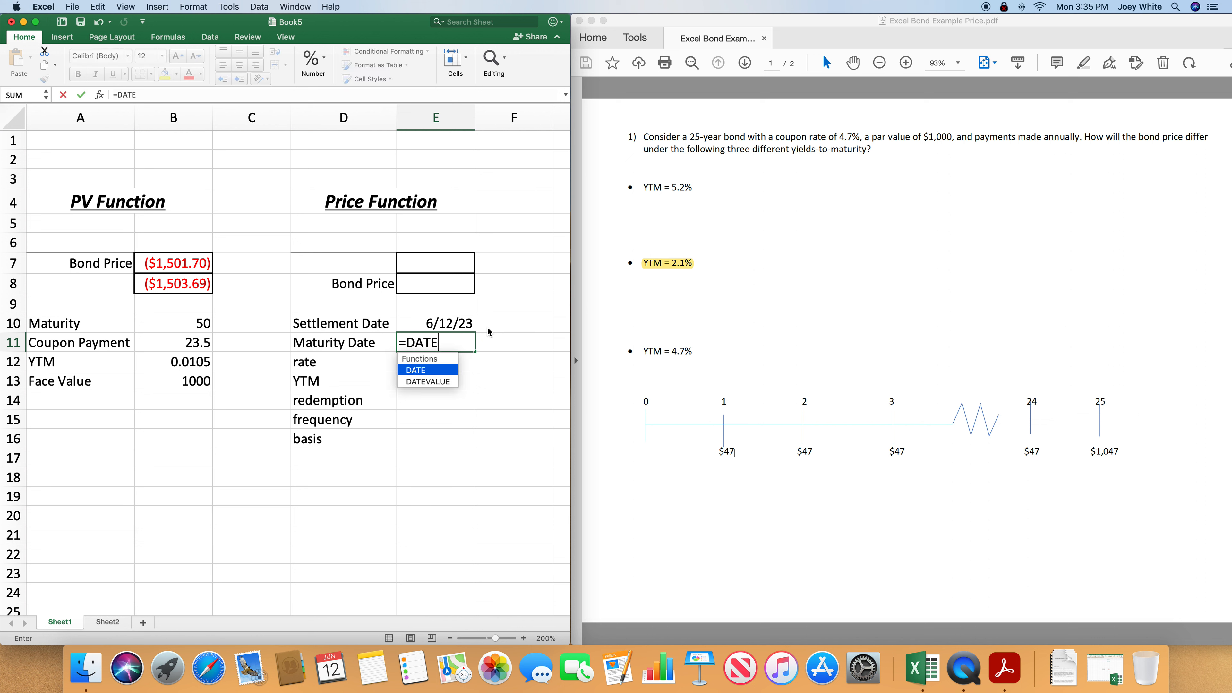
text(()
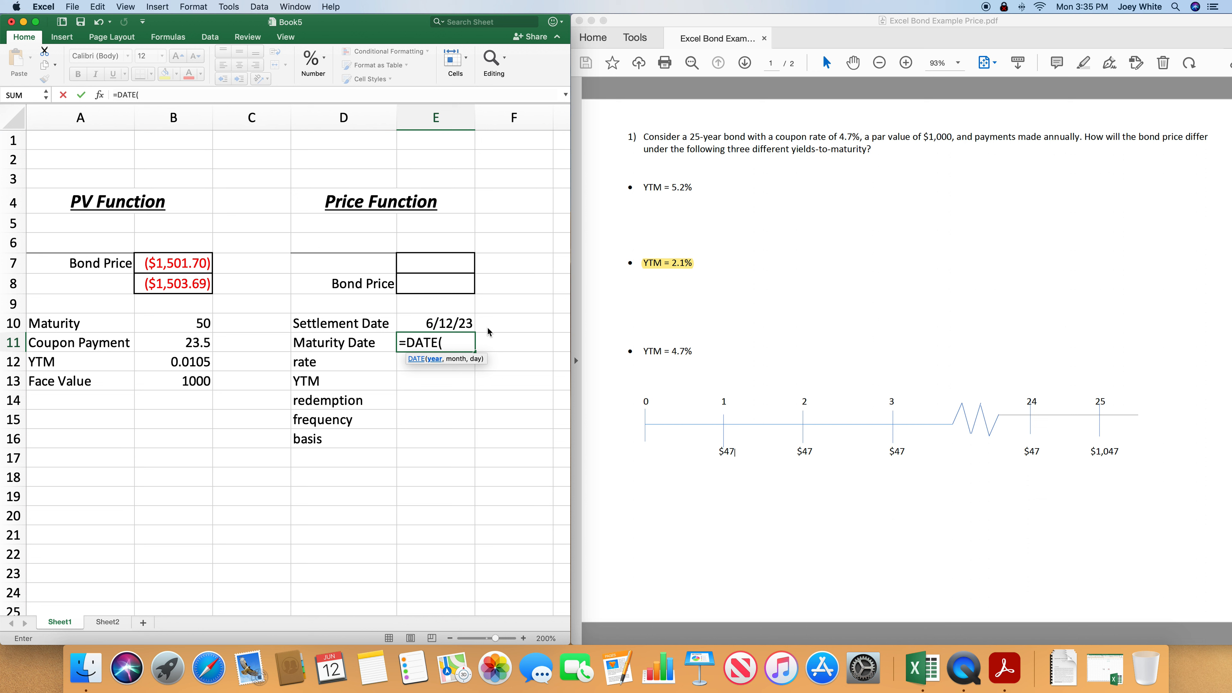
text(2023+25,)
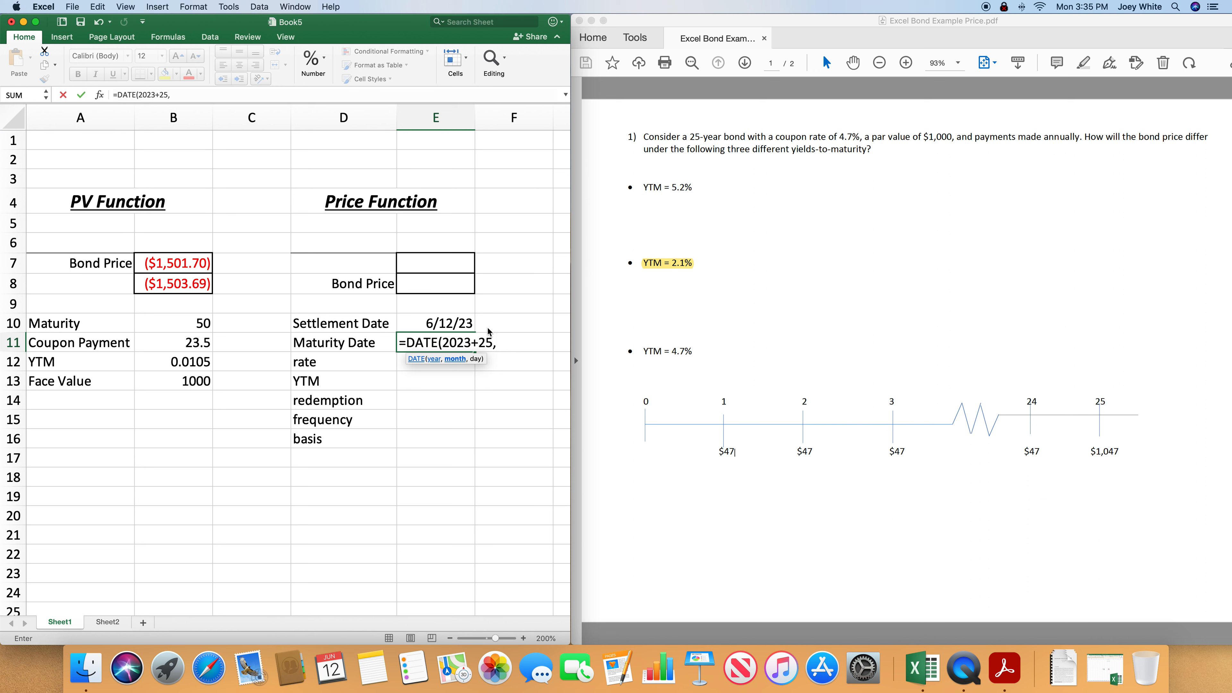
text(6,12))
key(Return)
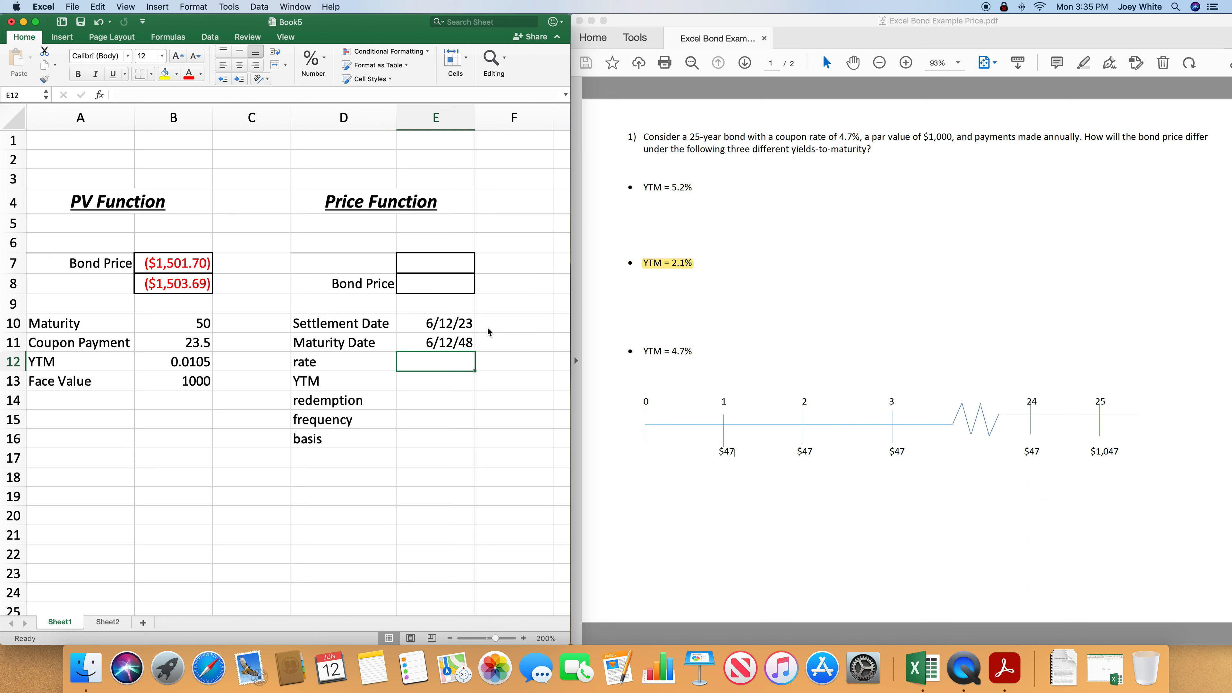
- Enter the coupon rate 0.047 in E12 and the YTM 0.021 in E13
text(0.047)
key(Return)
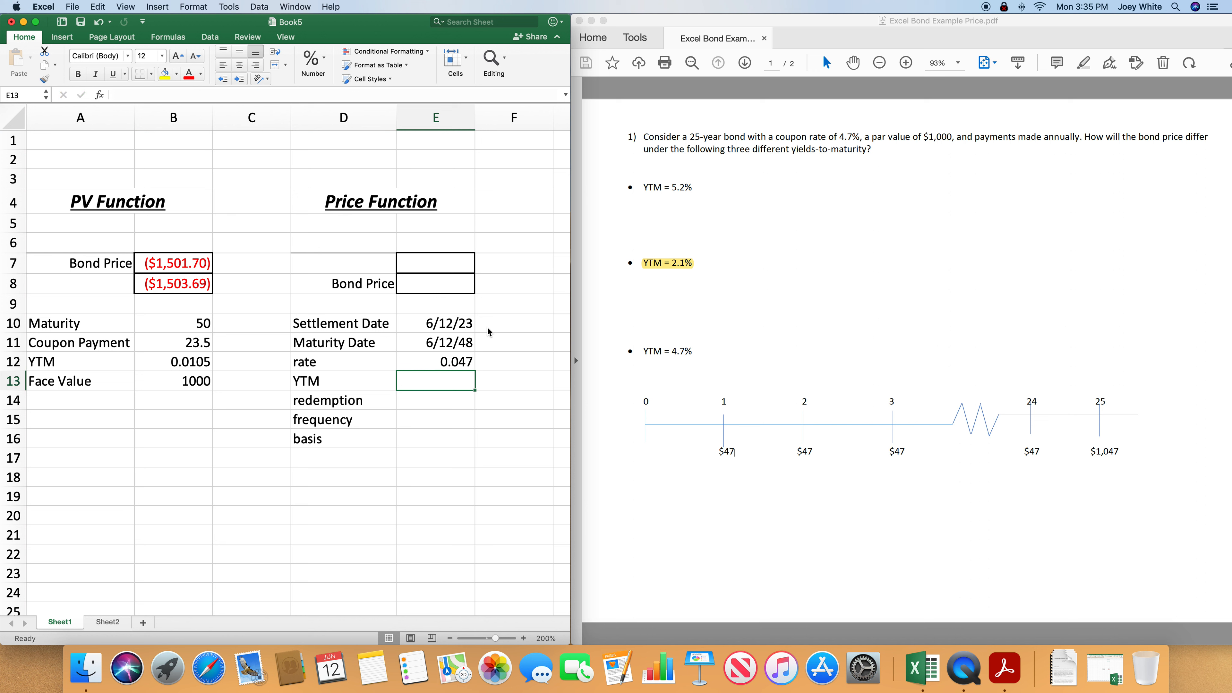
text(0.021)
key(Return)
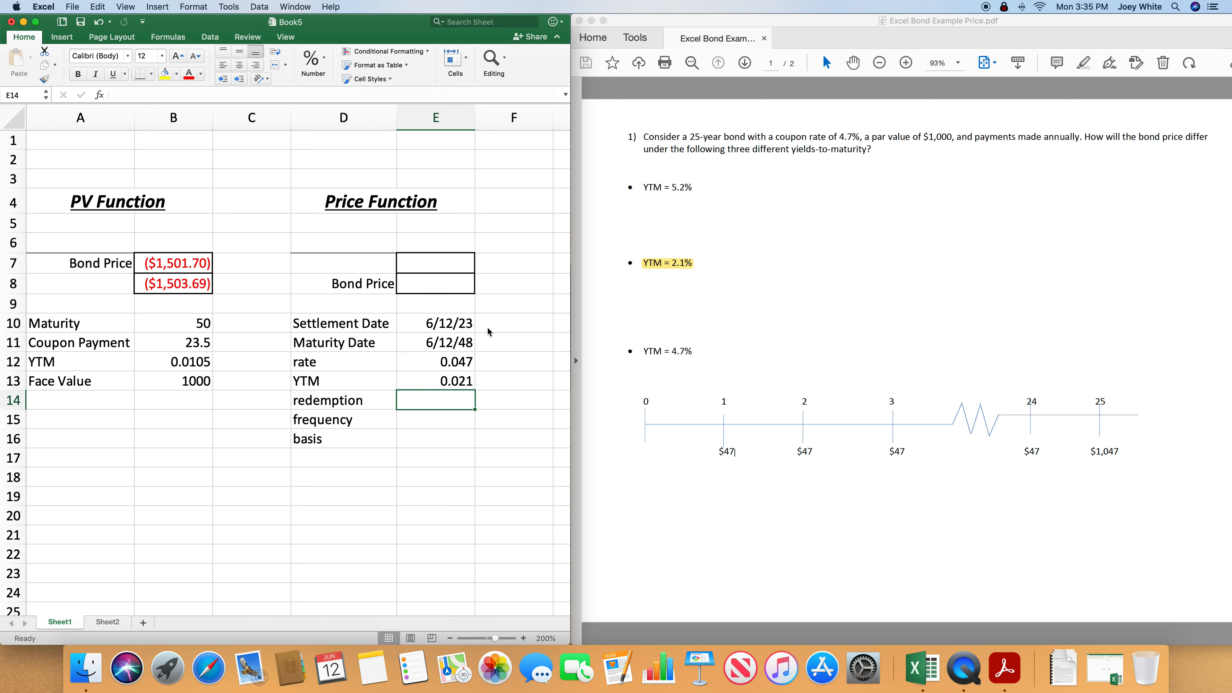
- Fill in the remaining PRICE inputs: redemption 100 in E14, frequency 1 in E15 and basis 0 in E16
text(100)
key(Return)
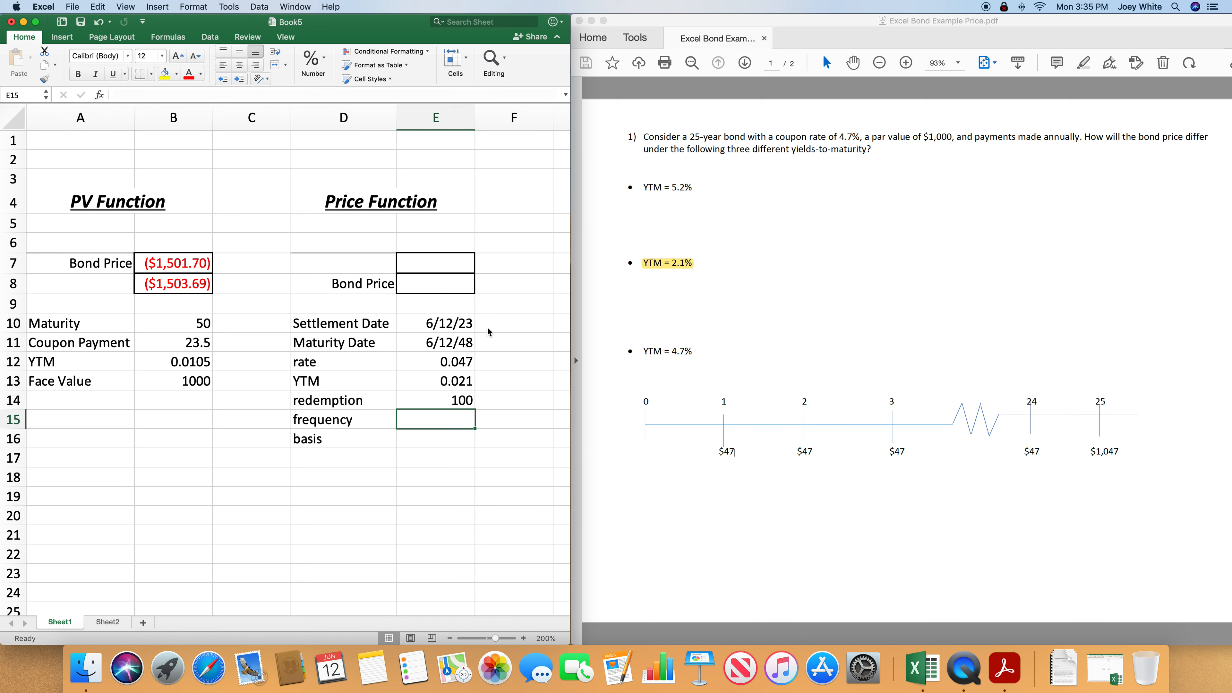
text(1)
key(Return)
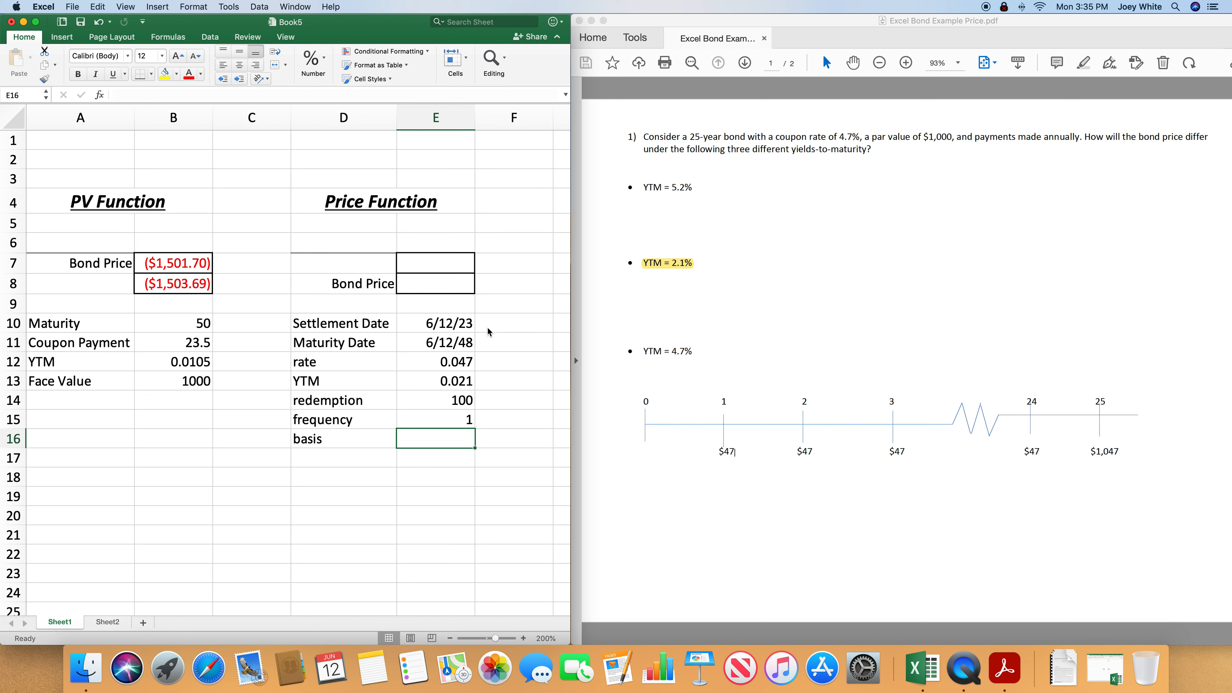
text(0)
key(Return)
- Begin a PRICE formula in E7 with settlement E10, maturity E11, rate E12 and yield E13
click(437, 265)
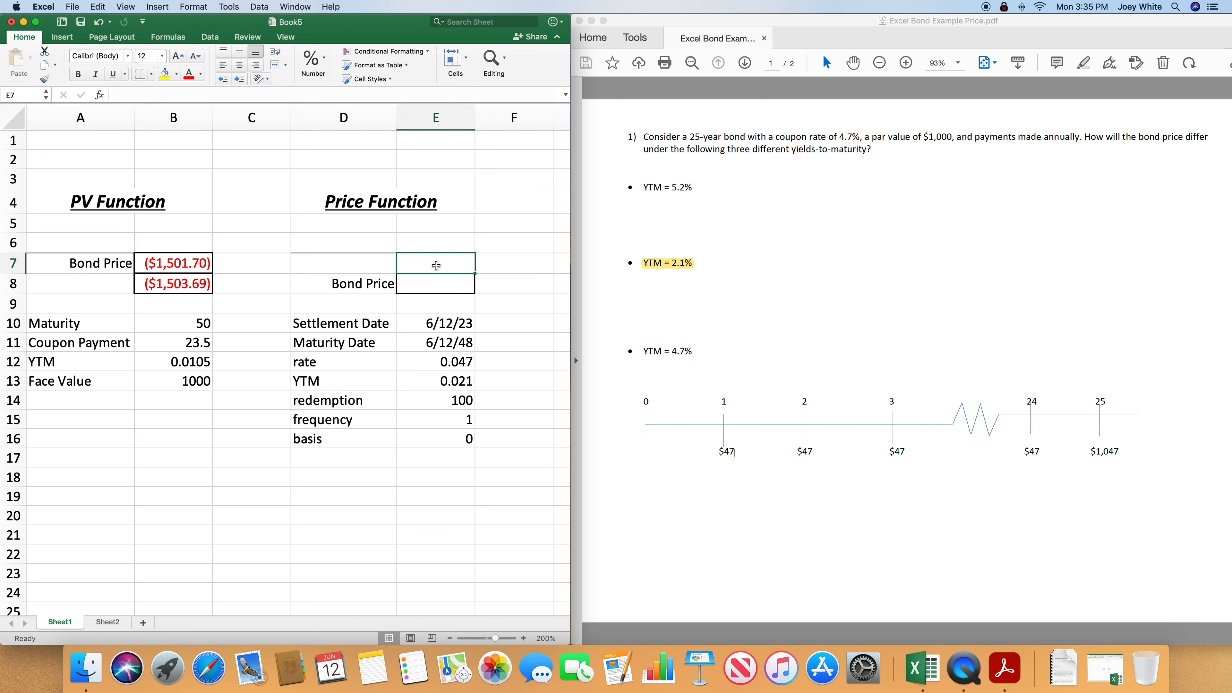
text(=PRICE()
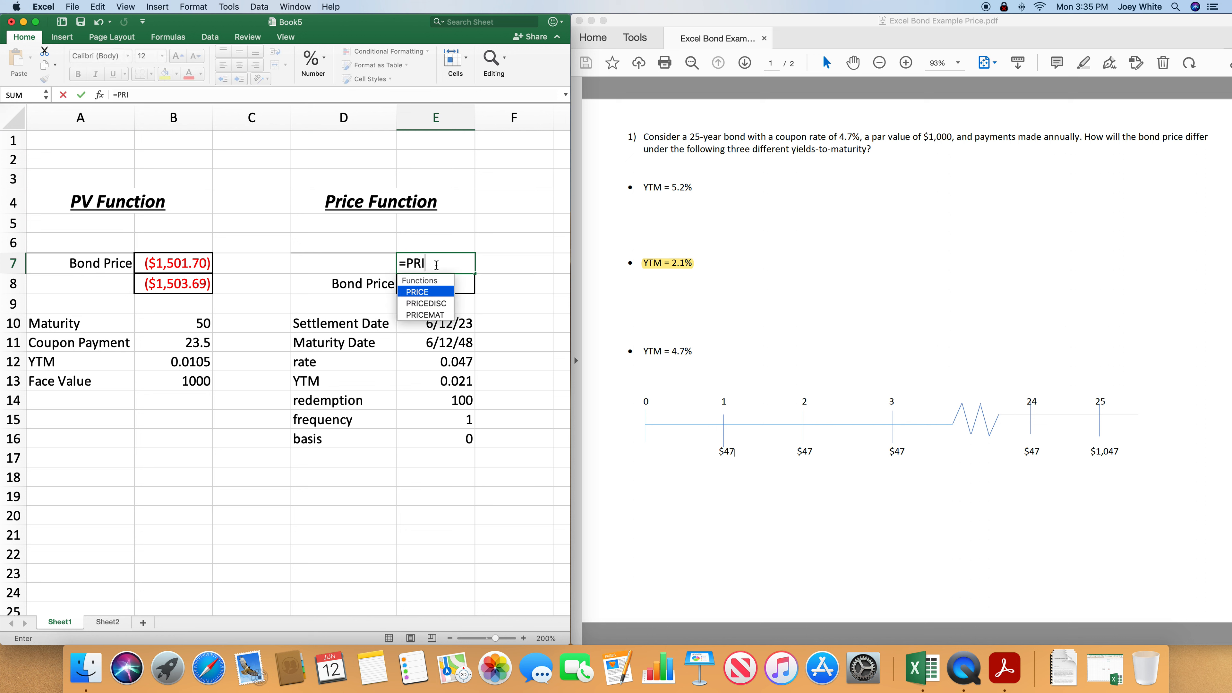
click(443, 322)
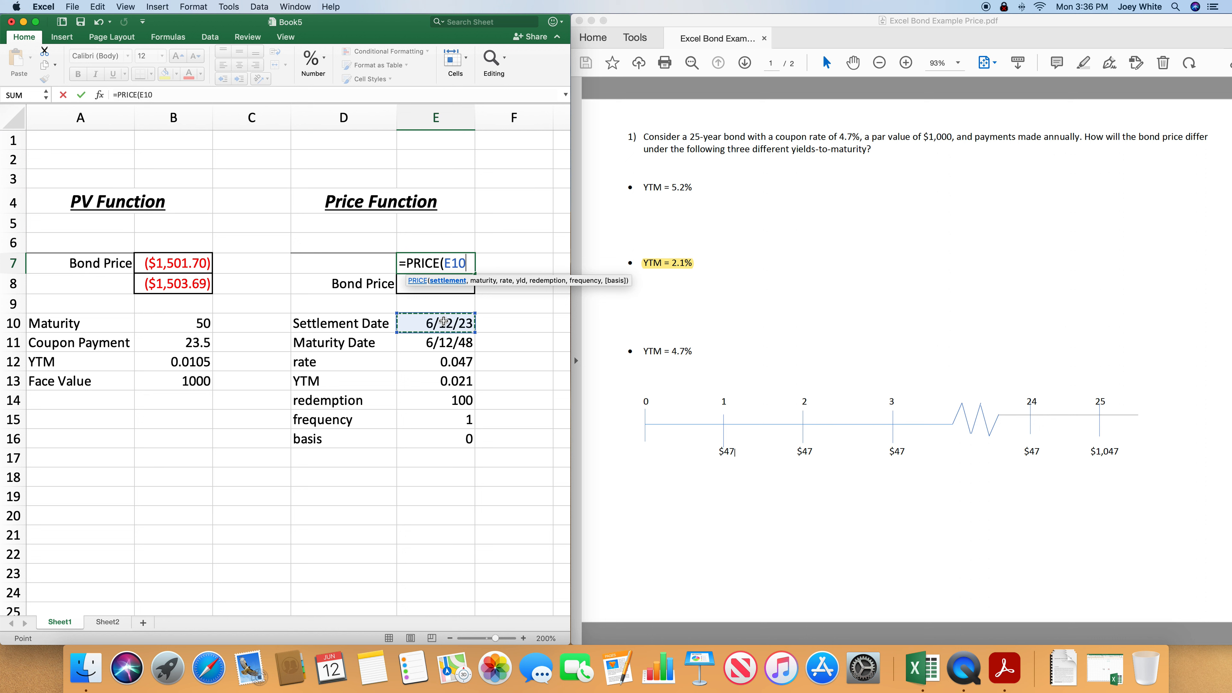
text(,)
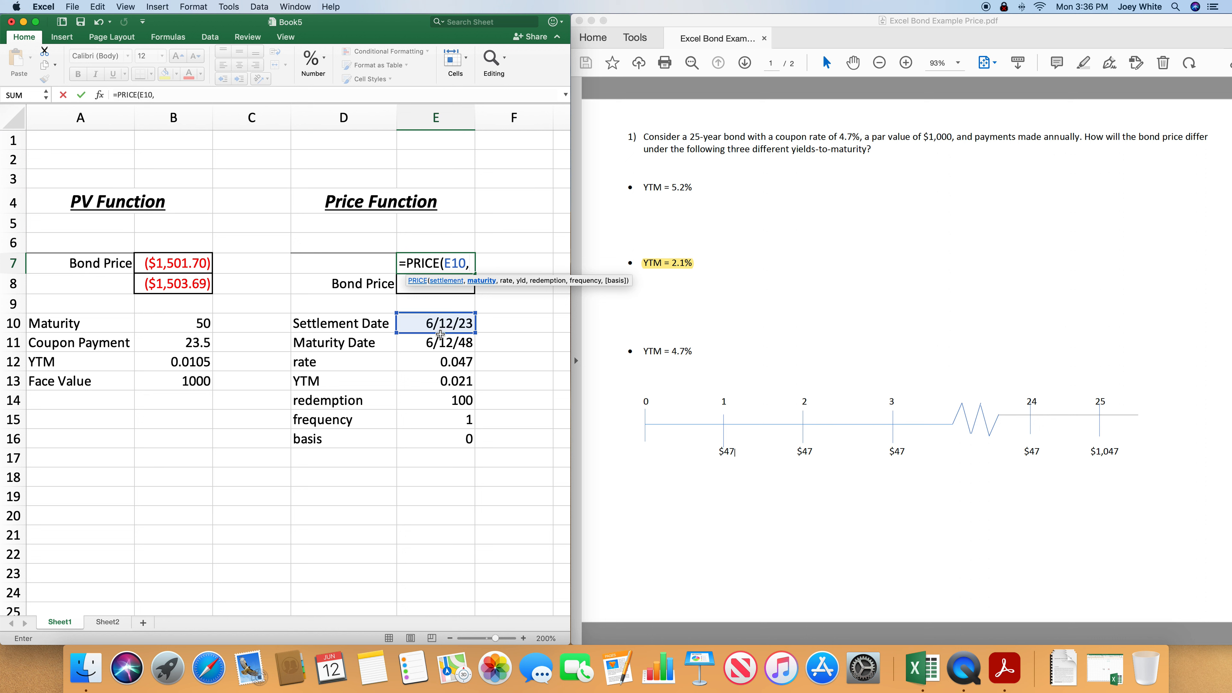
click(438, 344)
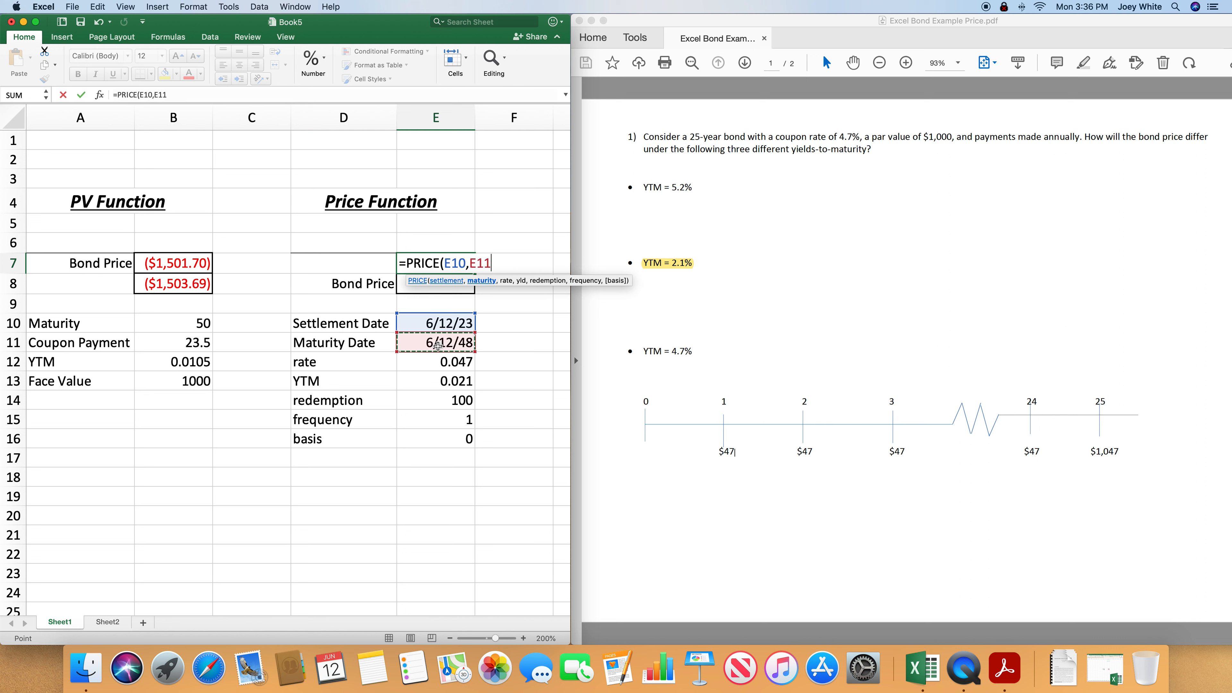
text(,)
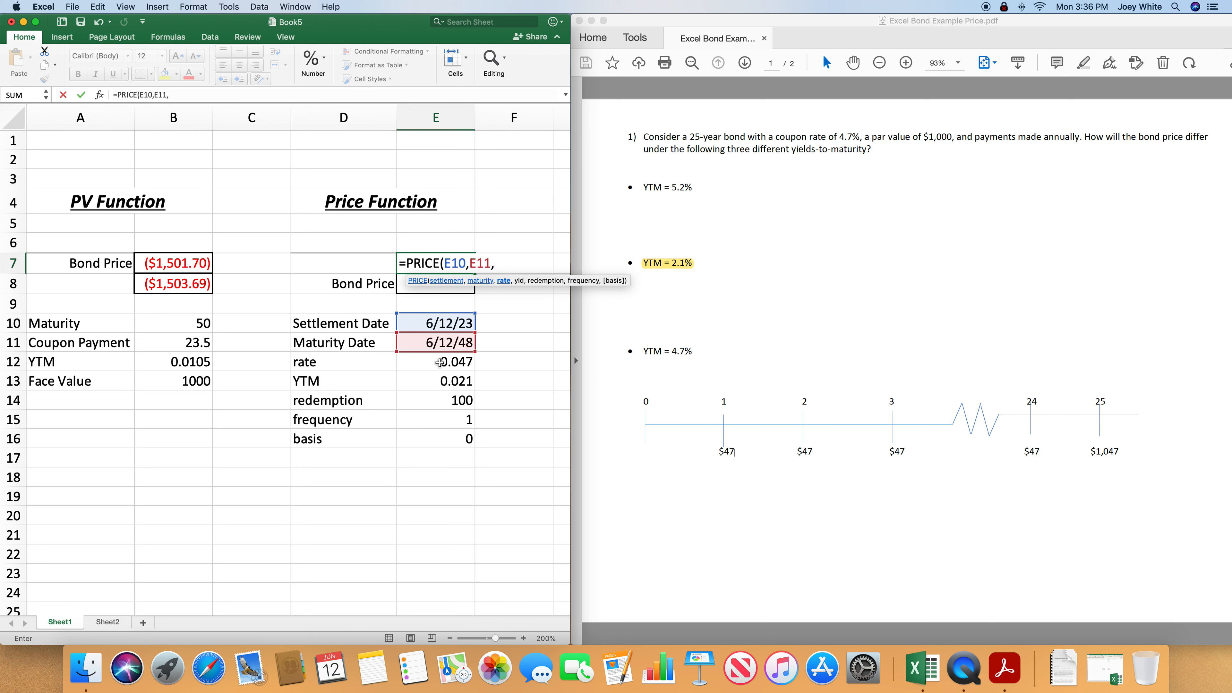
click(440, 362)
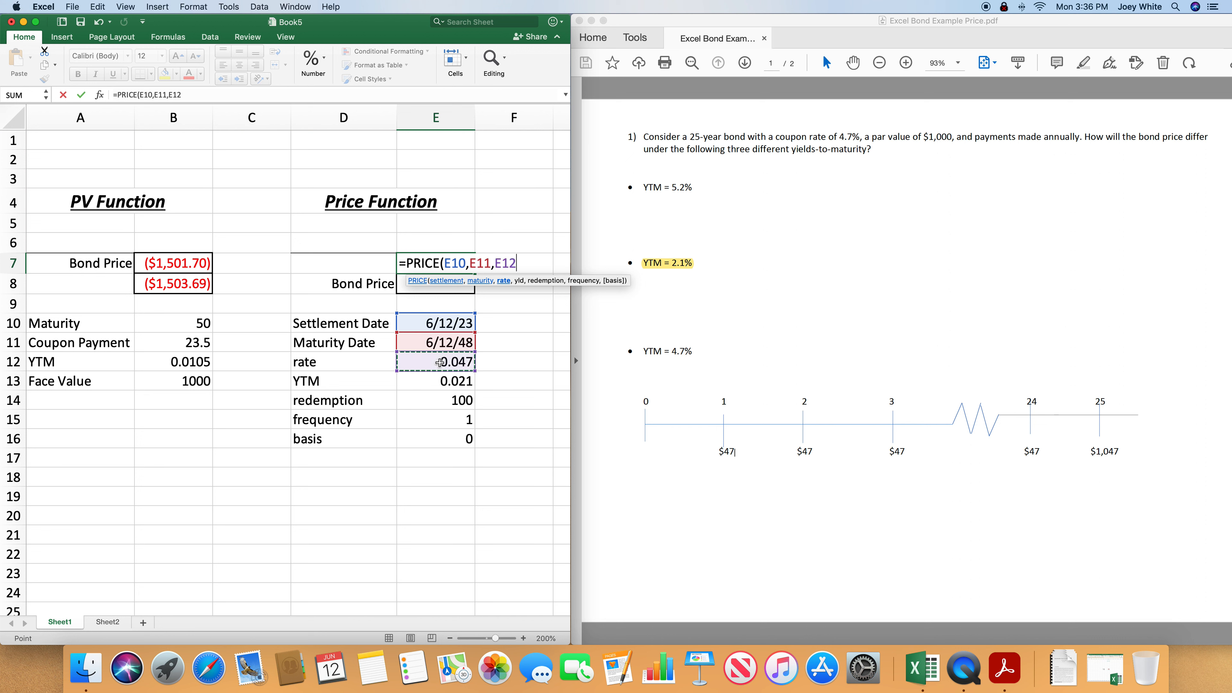
text(,)
click(443, 382)
text(,)
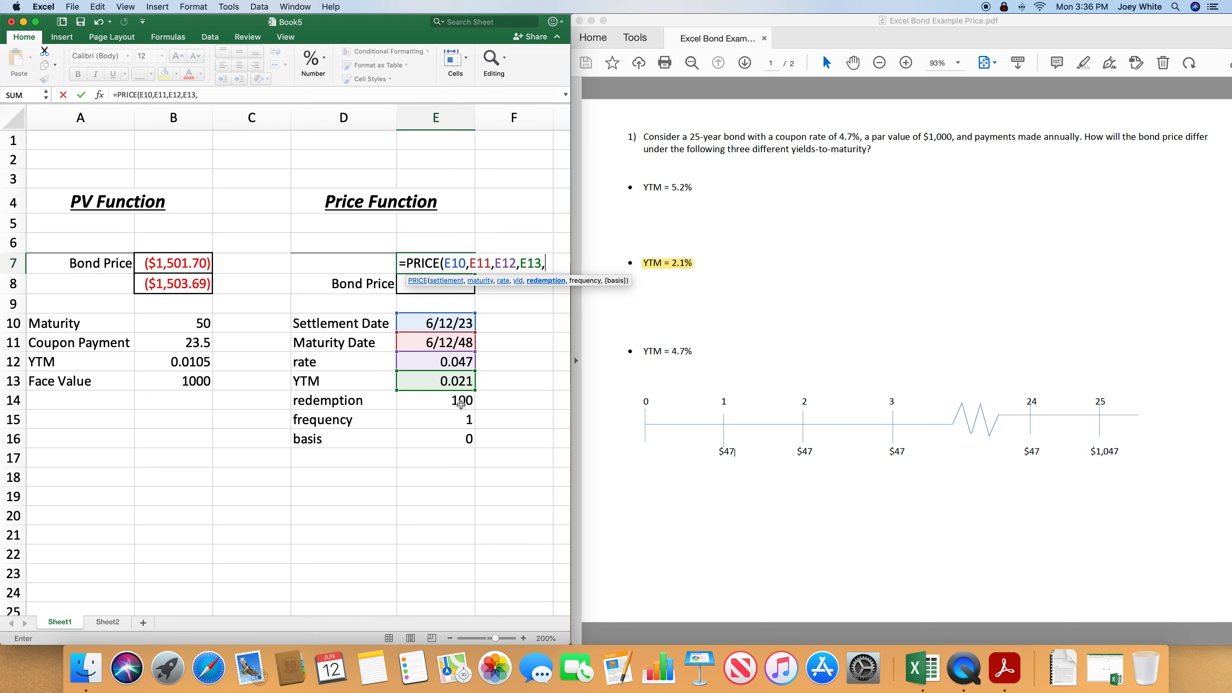
- Complete the E7 PRICE formula with redemption E14, frequency E15 and basis E16
click(461, 400)
text(,)
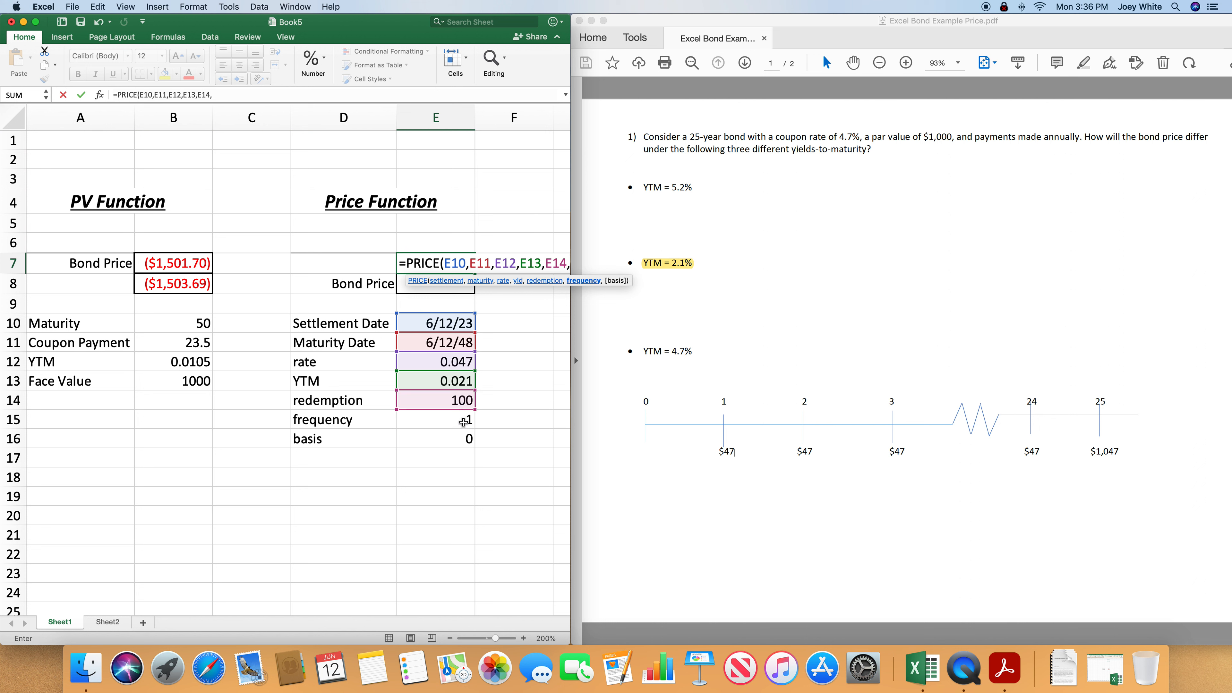
click(464, 420)
text(,0)
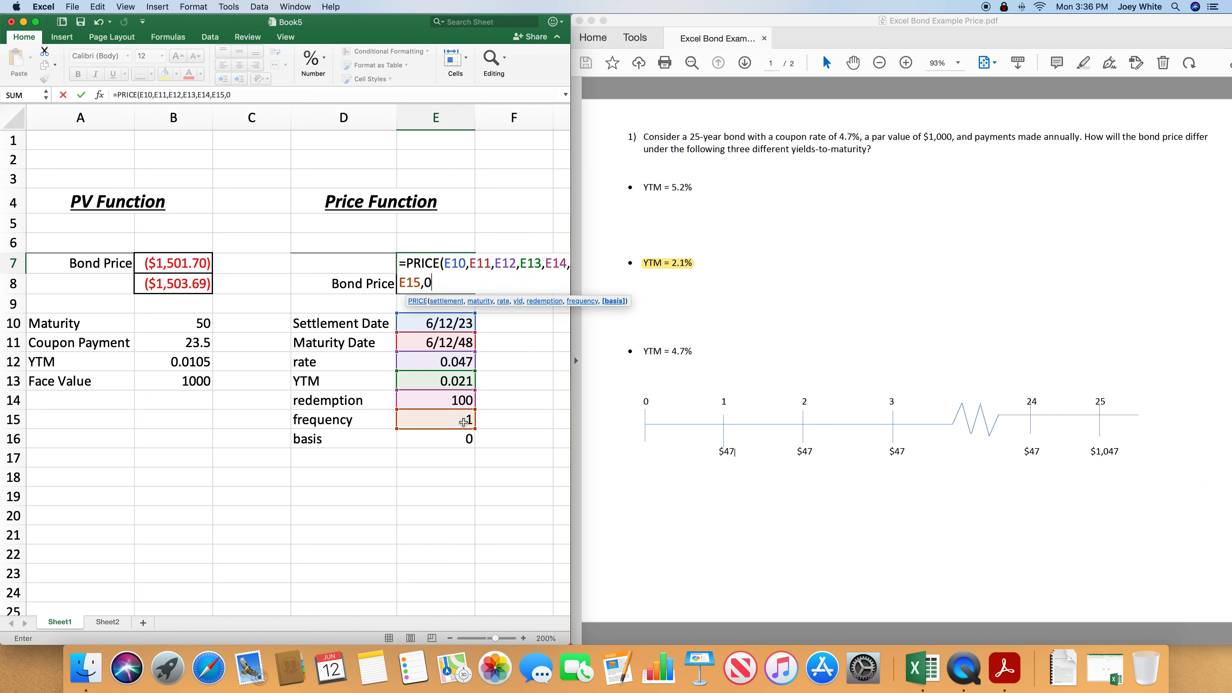
key(BackSpace)
click(444, 439)
text())
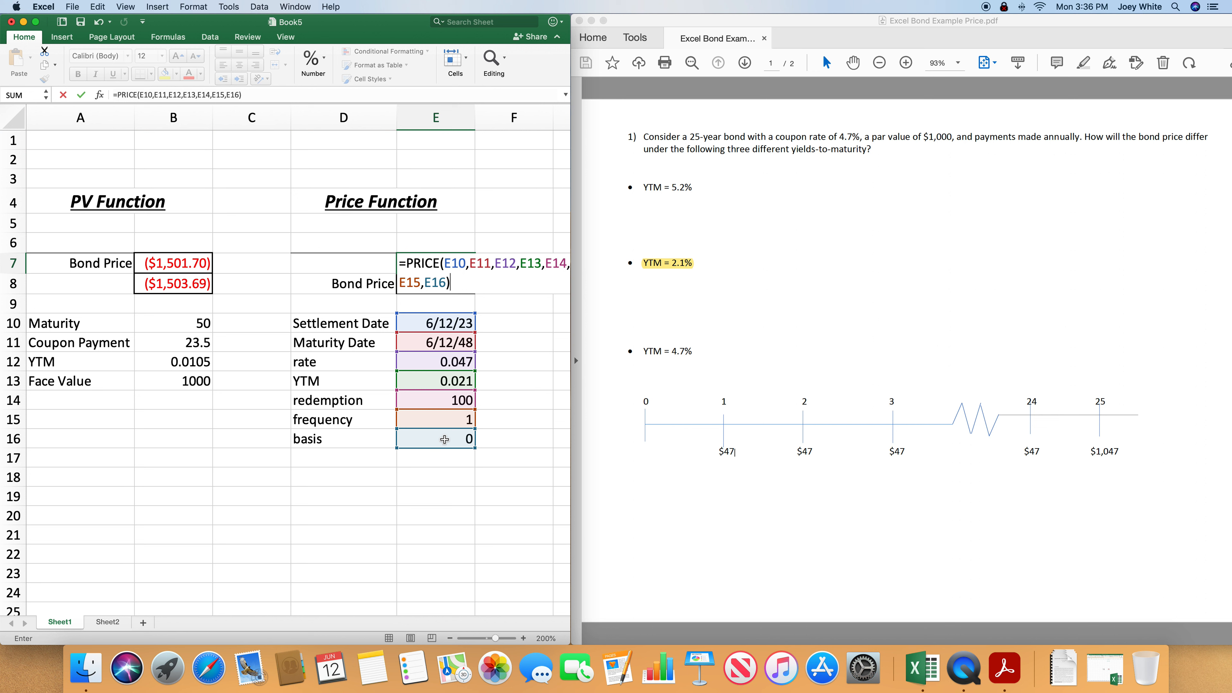
key(Return)
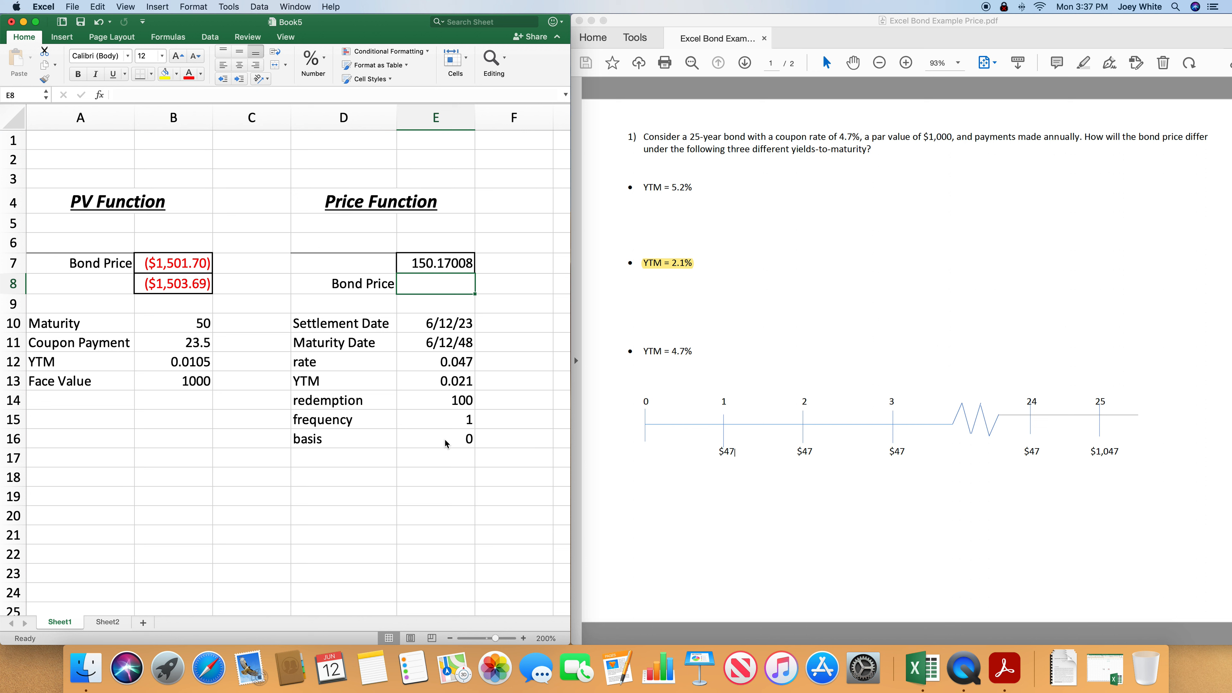
- Convert the PRICE result to a bond price per $1,000 par in E8 with =(E7/100)*1000
double_click(439, 287)
text(=)
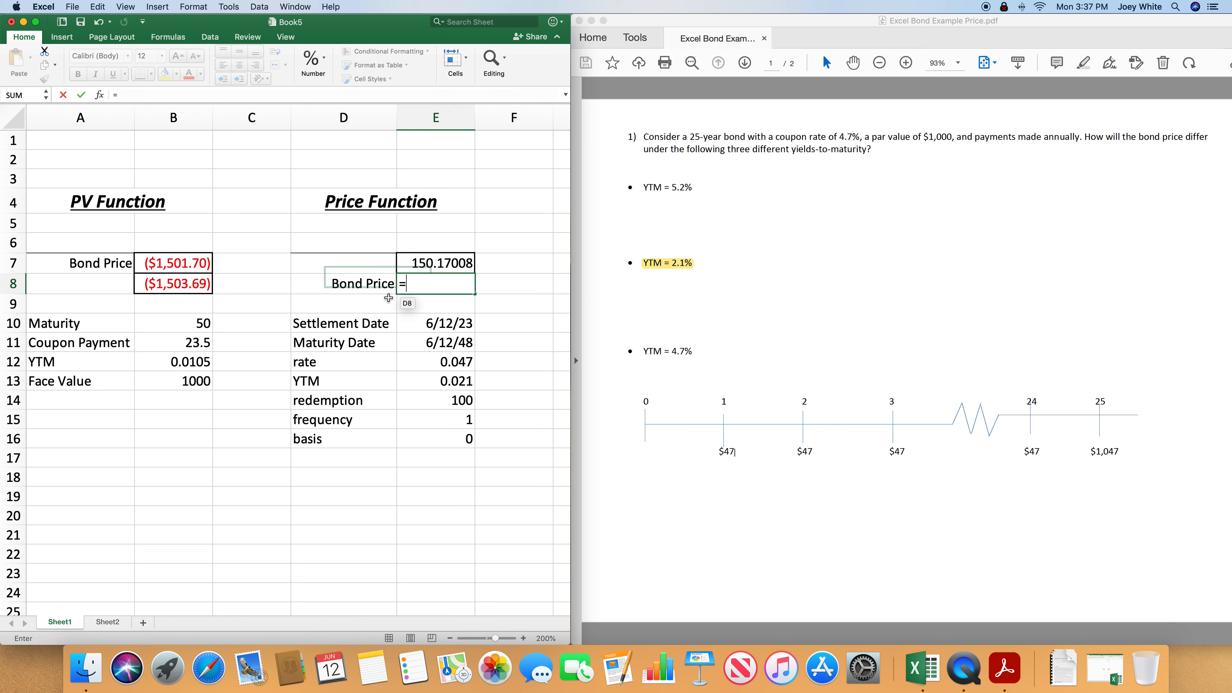
click(460, 263)
key(BackSpace)
key(BackSpace)
text(()
click(460, 263)
text(/100))
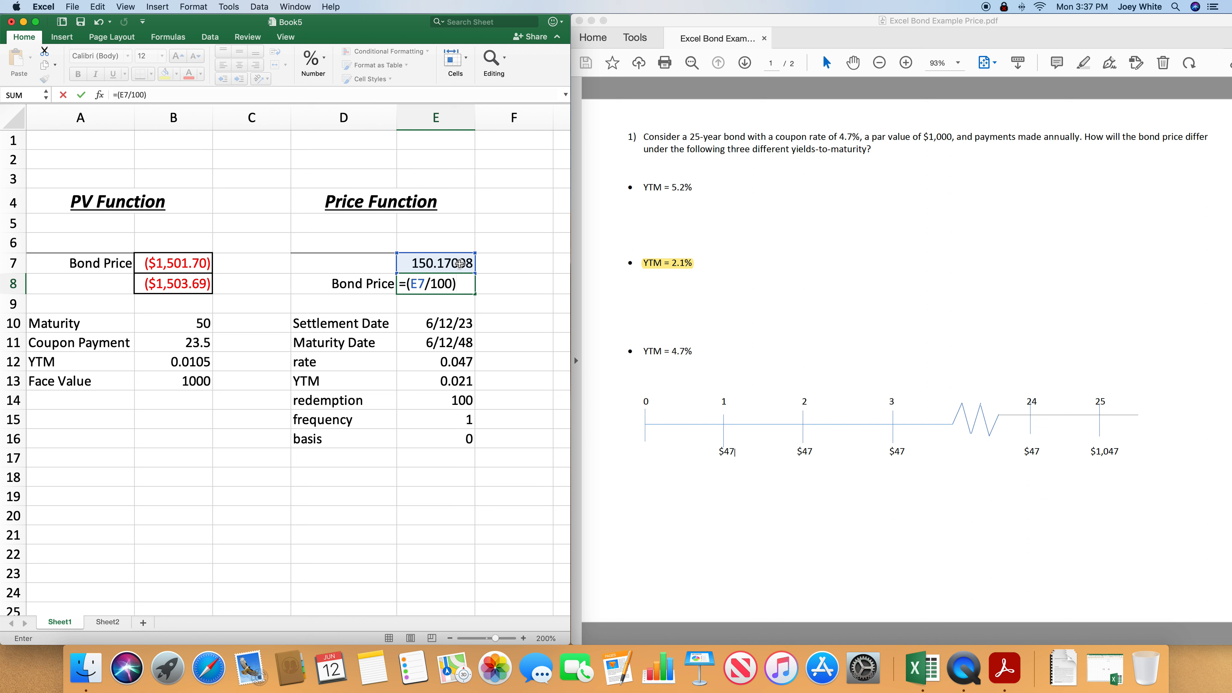
text(*1000)
key(Return)
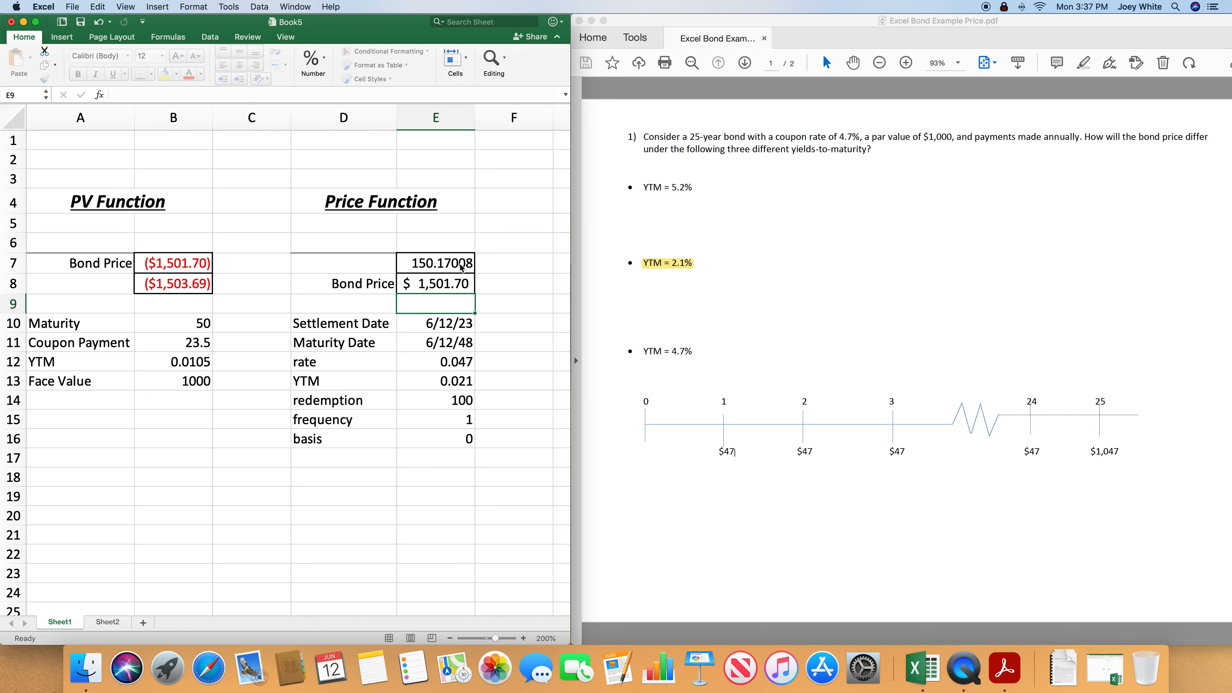
- Review the cell references used by the PRICE formula in E7
scroll(432, 284, right, 1)
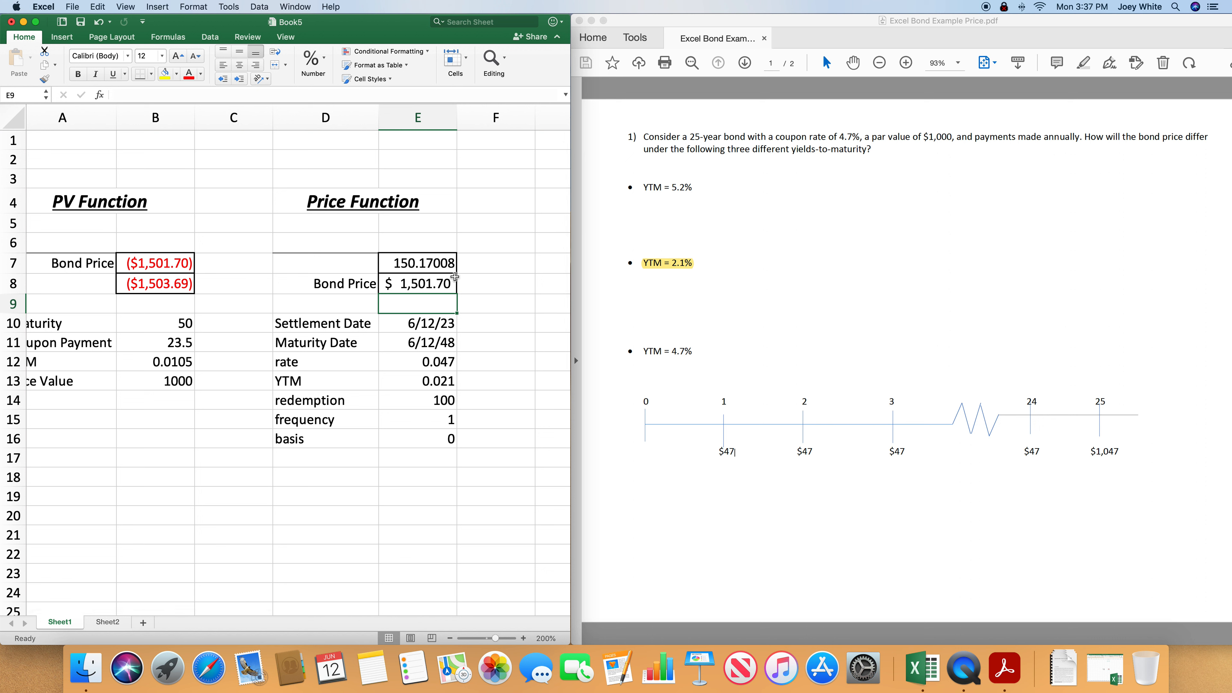
click(421, 262)
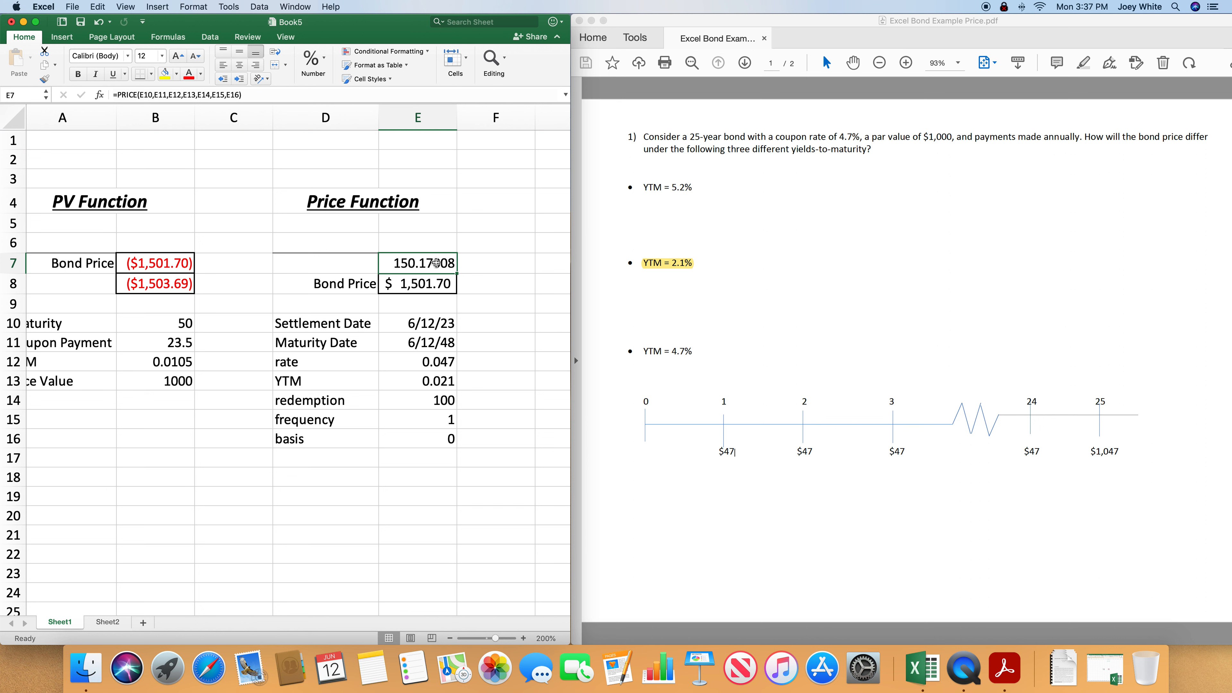
double_click(437, 262)
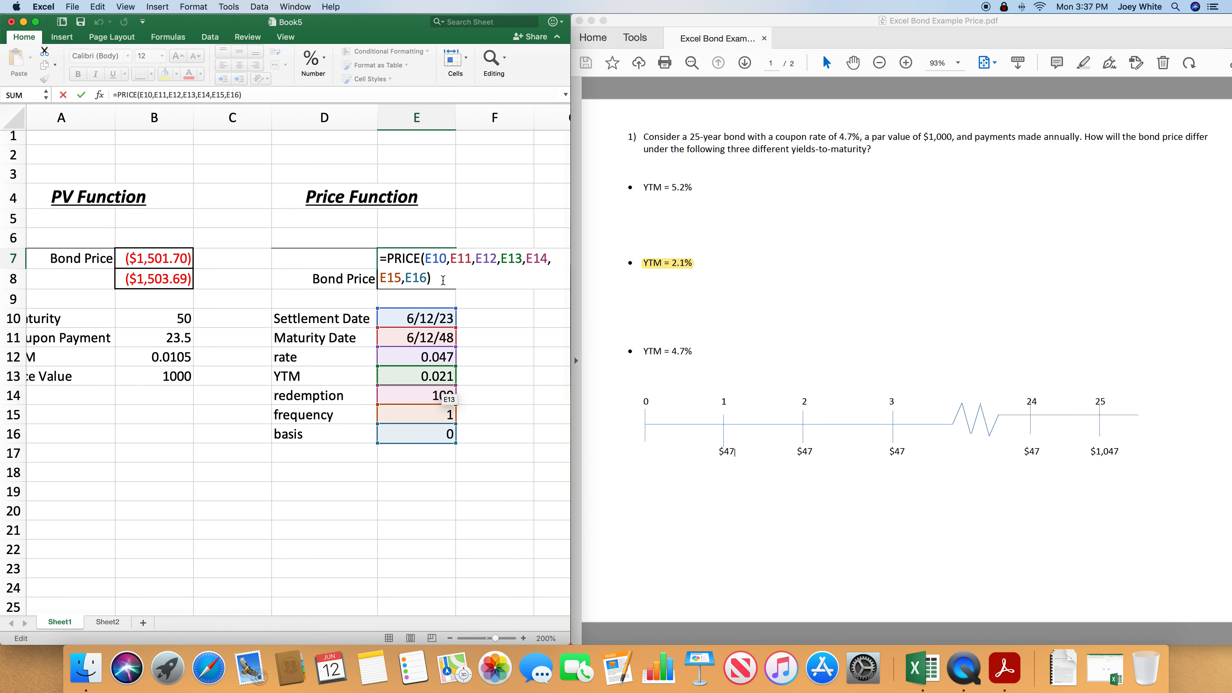
key(Return)
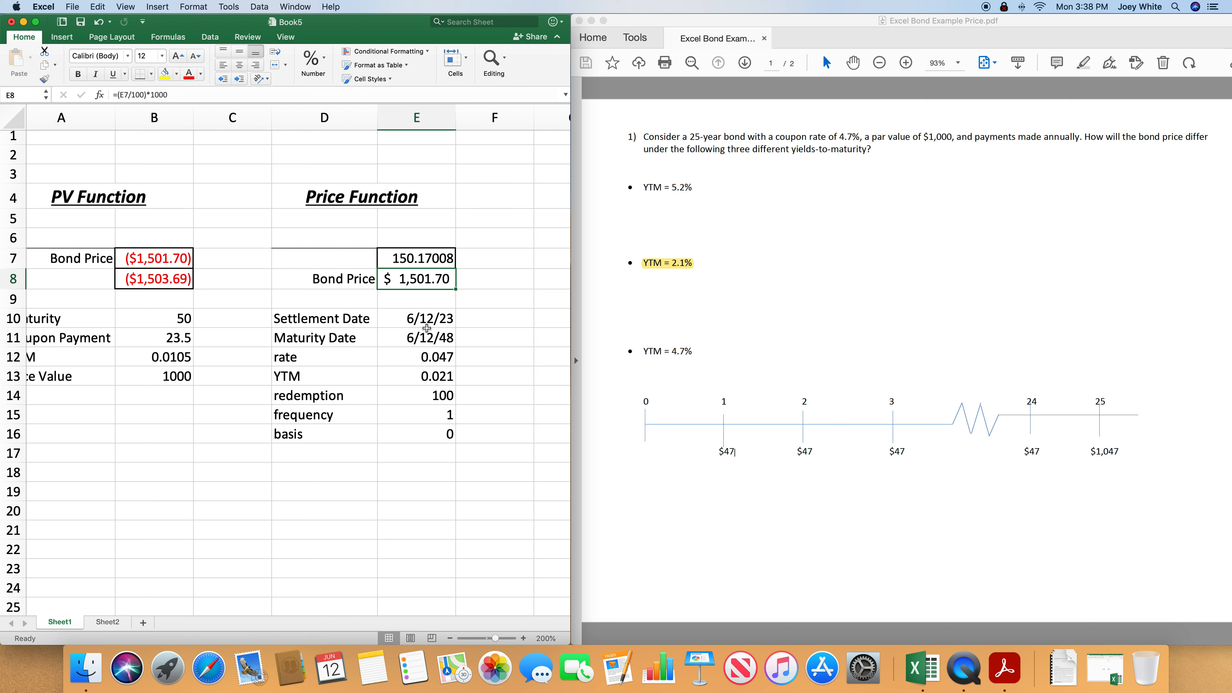
- Change the payment frequency in E15 to 2 for semiannual coupons
click(418, 422)
text(2)
key(Return)
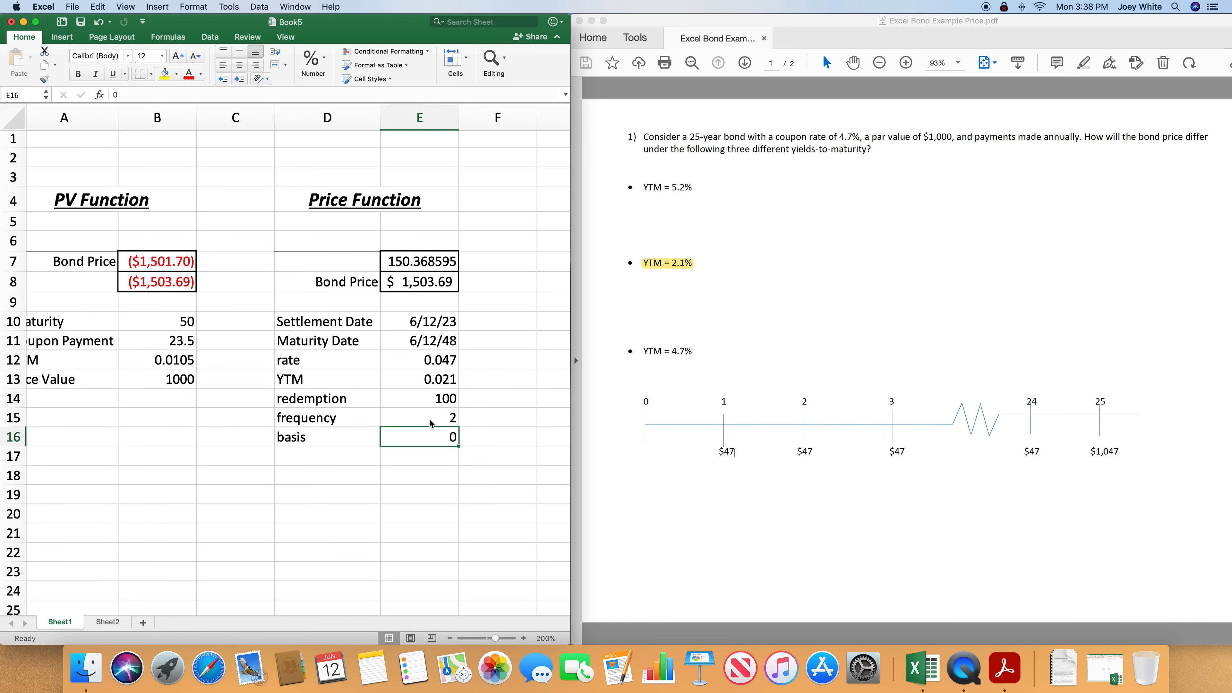
- Change the payment frequency in E15 to 4 for quarterly coupons
click(430, 424)
scroll(430, 423, down, 1)
text(4)
key(Return)
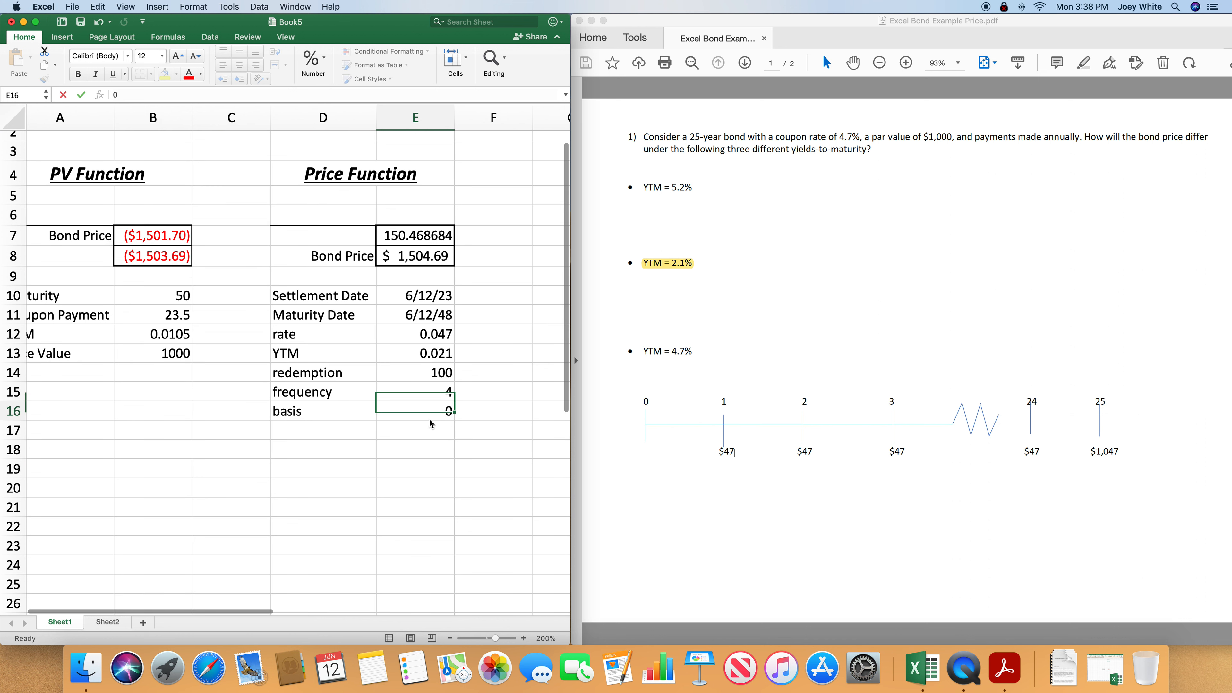
- Set the payment frequency in E15 back to 2 for semiannual coupons
click(432, 392)
text(2)
key(Return)
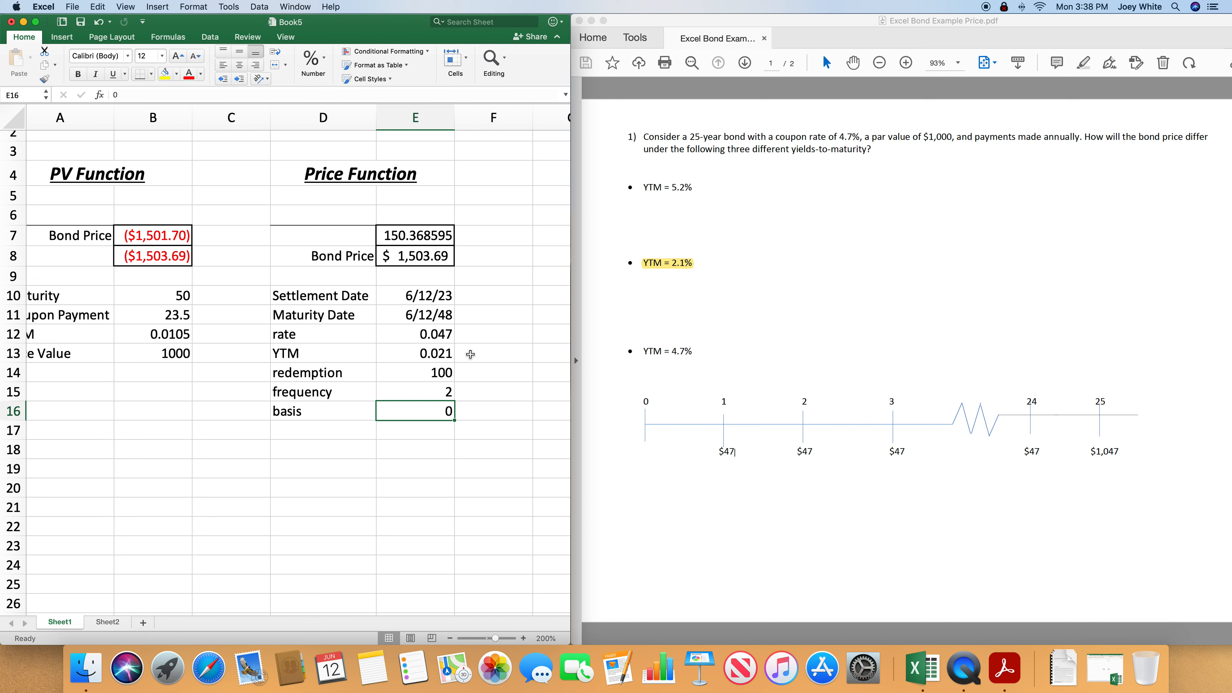
- Review the settlement date's DATE formula in E10, and the PRICE formula in E7 with its input cells E10:E16
click(435, 295)
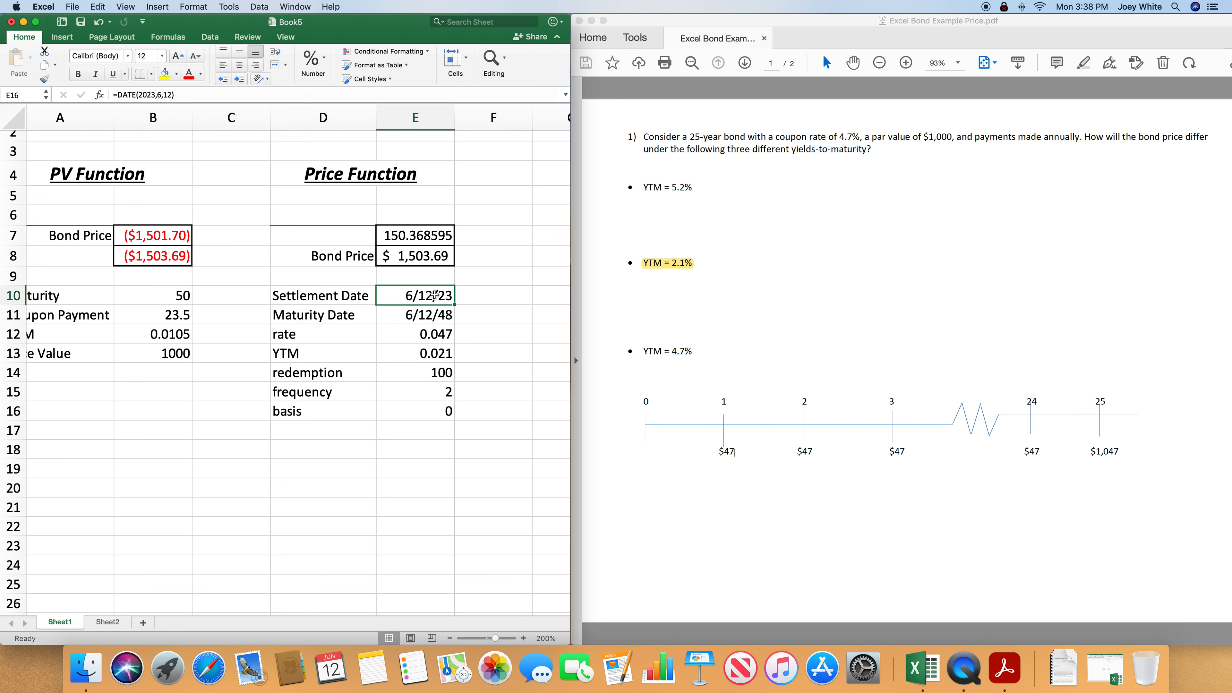
double_click(435, 295)
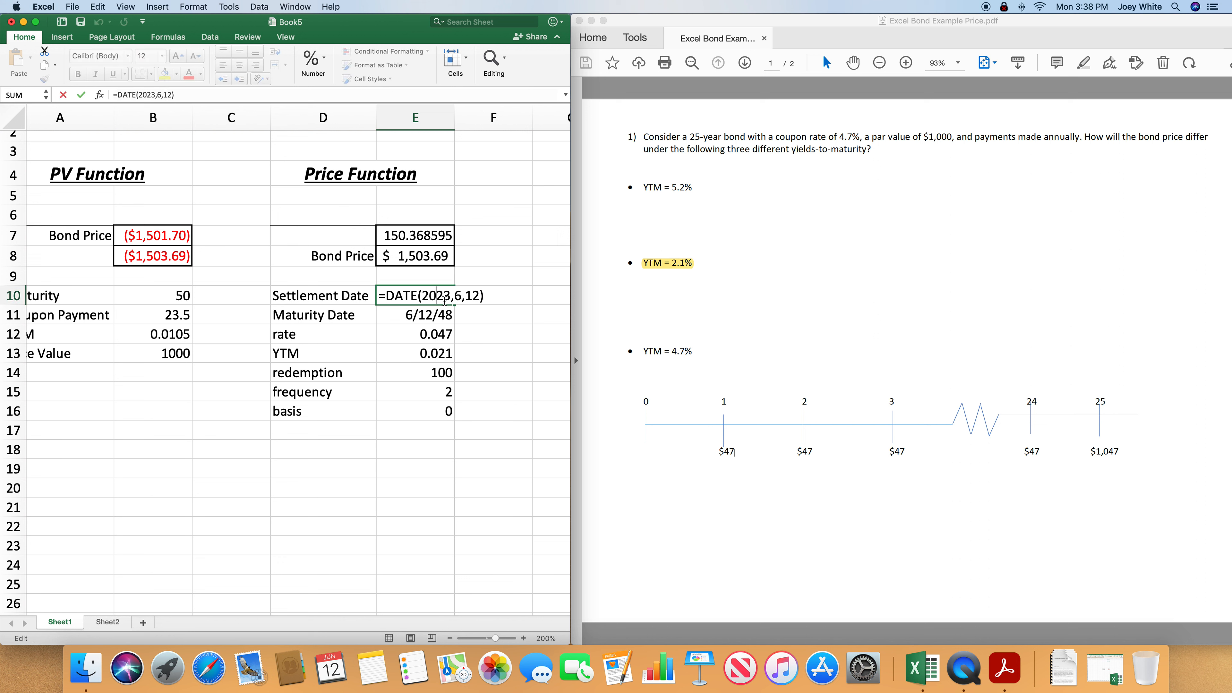
key(Return)
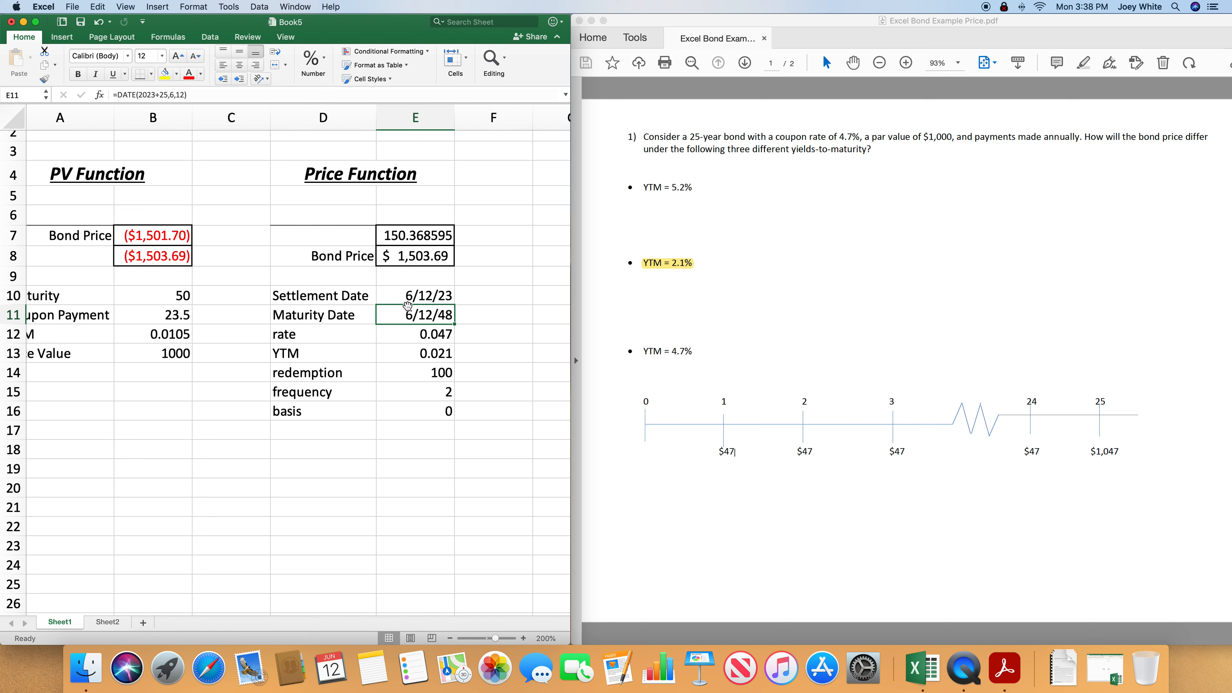
drag(431, 297, 433, 414)
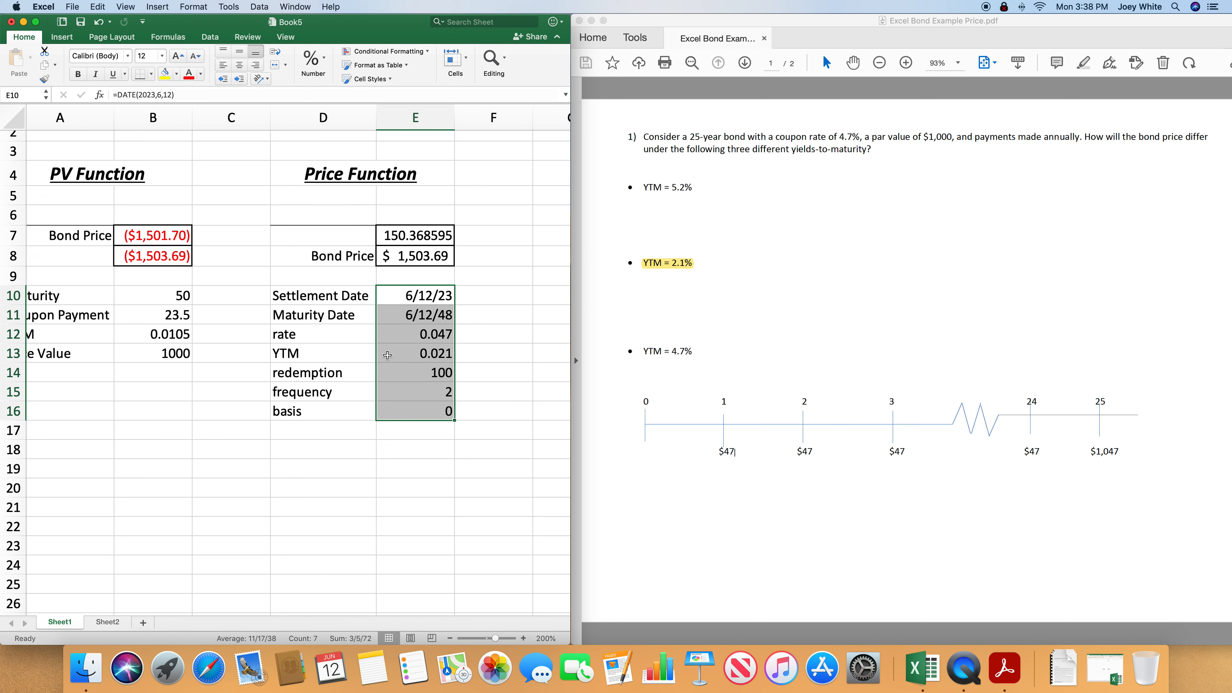
double_click(423, 237)
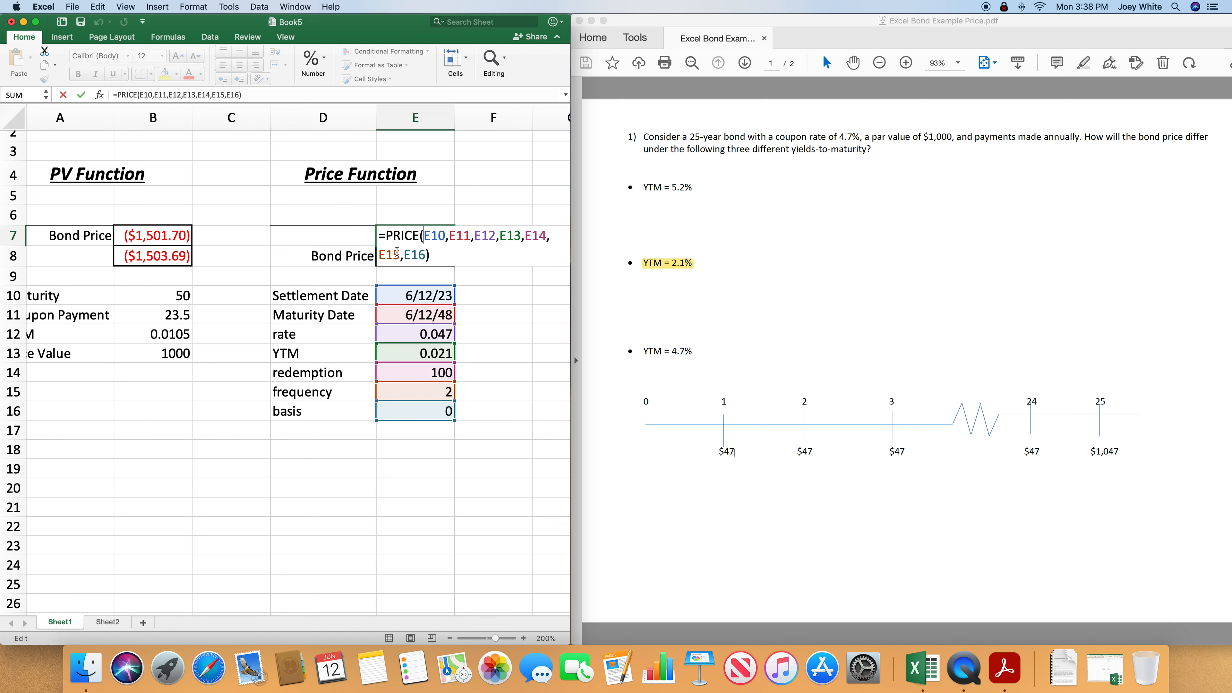
key(Return)
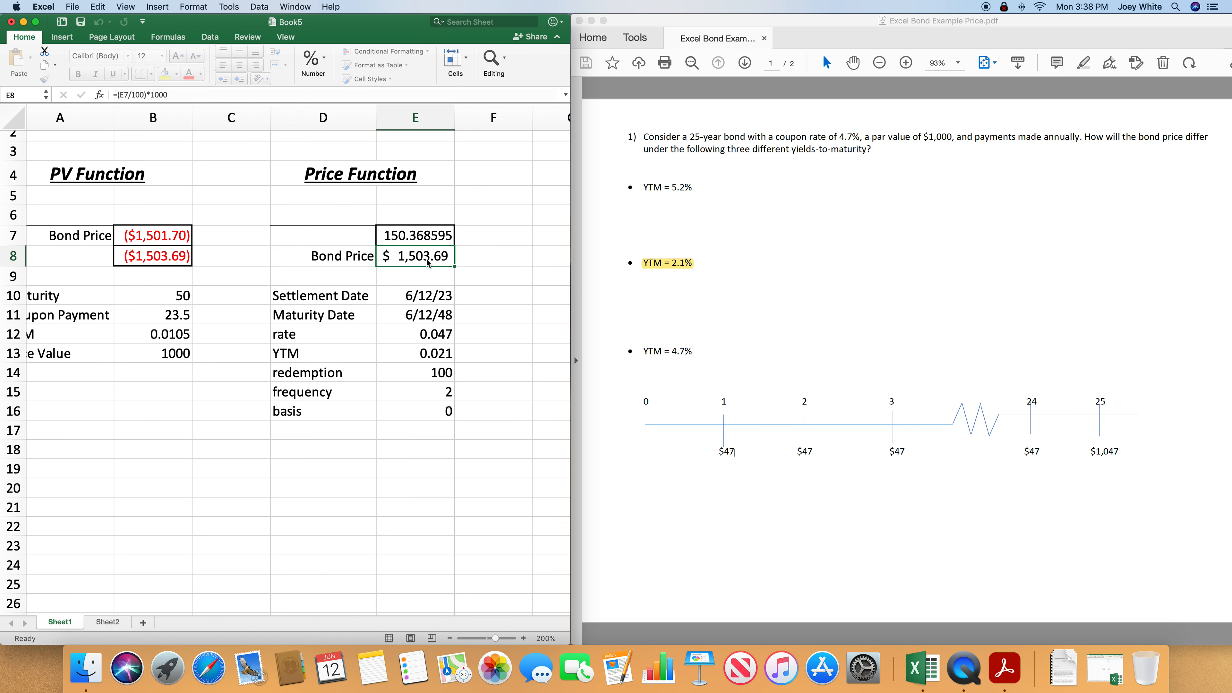
scroll(445, 269, left, 2)
click(471, 236)
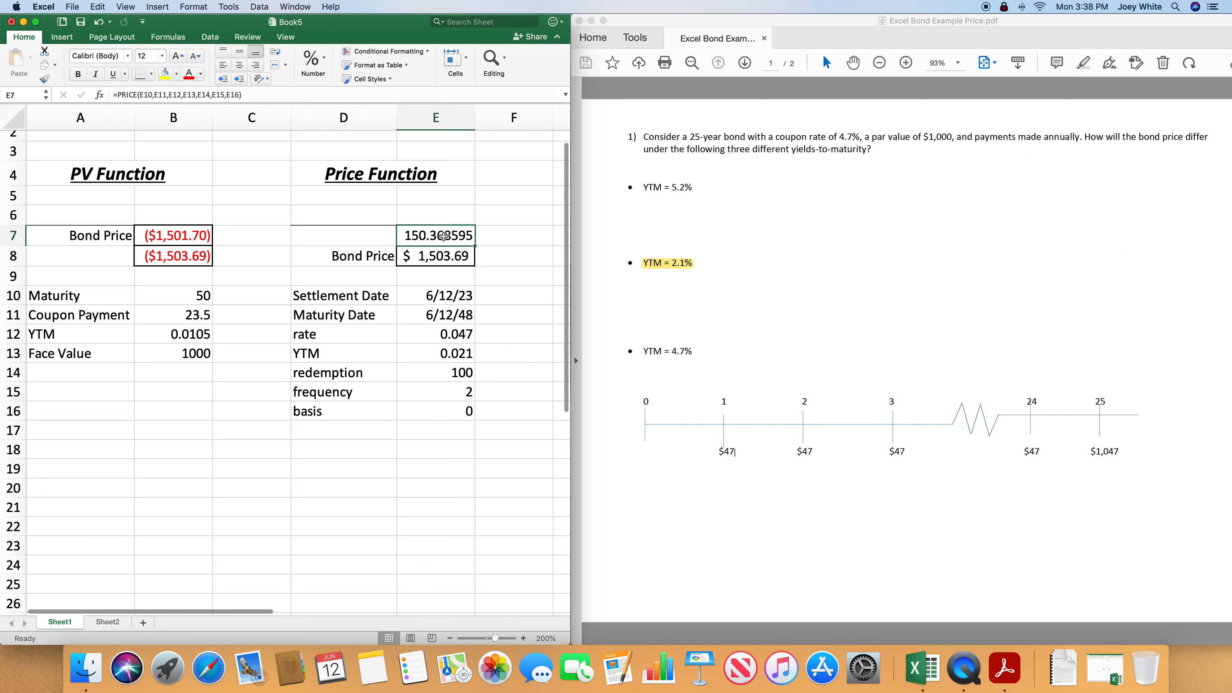
double_click(472, 237)
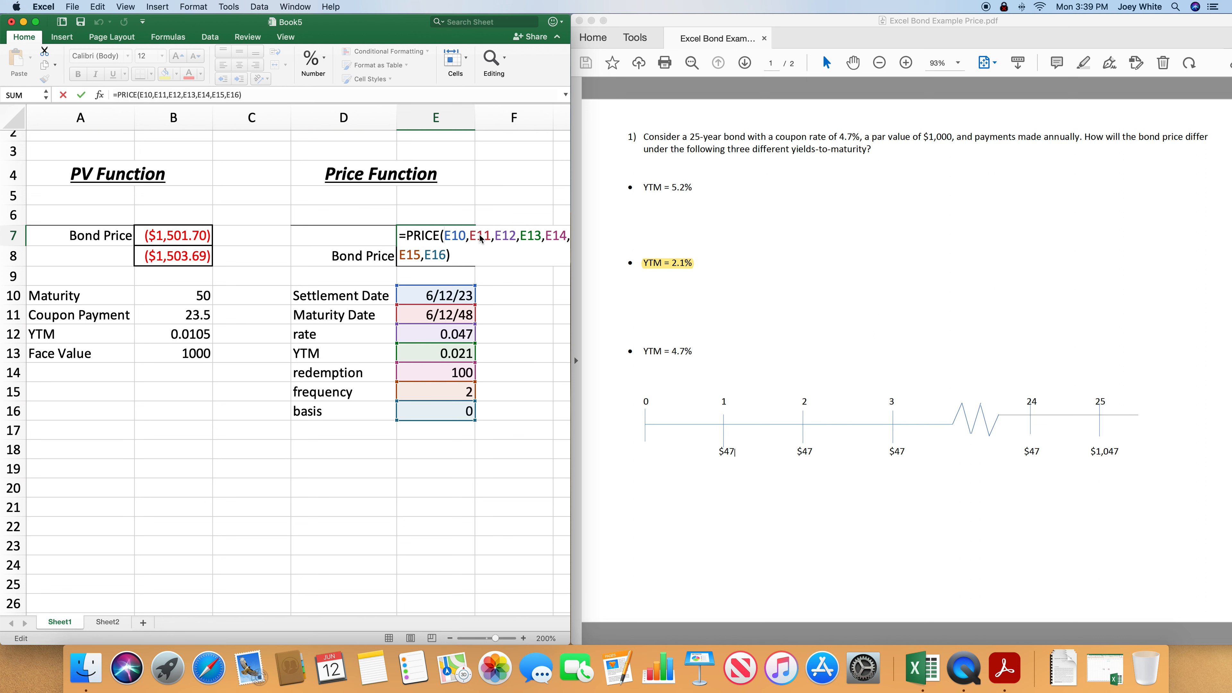
key(Return)
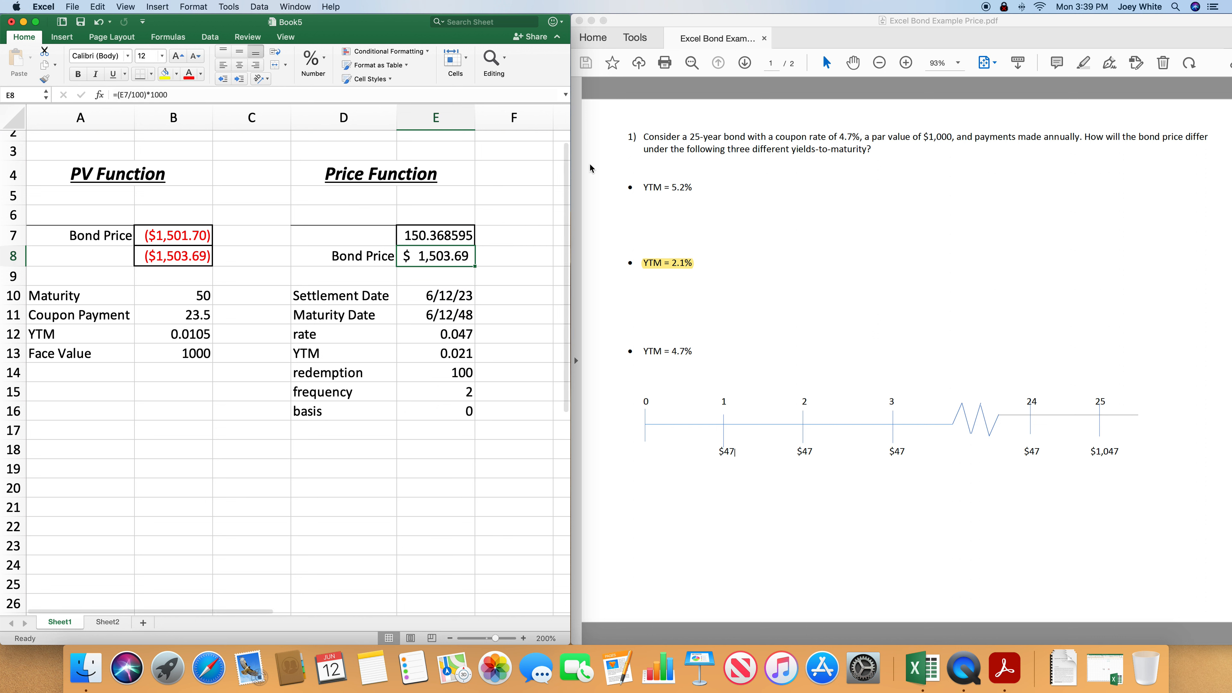